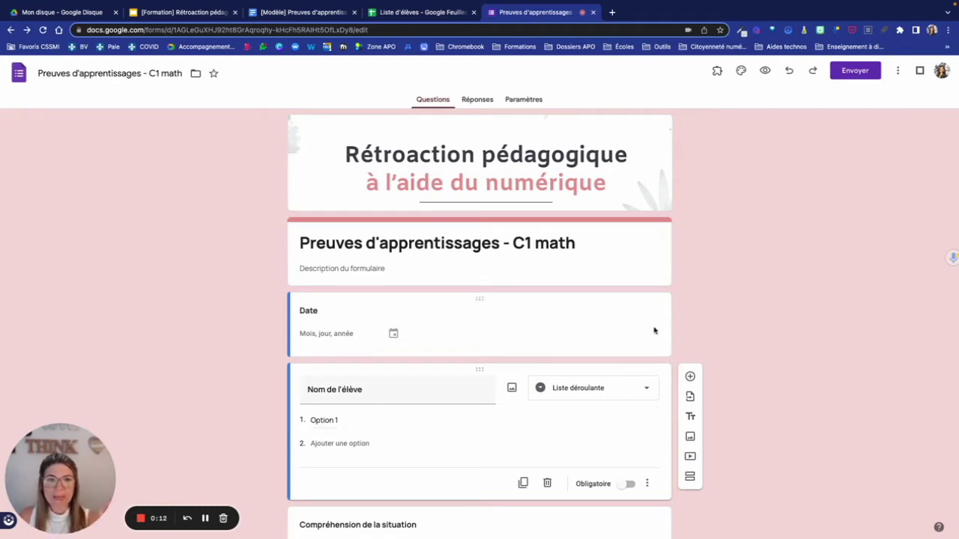
- Review the form's questions, from the date and student name through the rating scales to the comment field
scroll(467, 311, "down", 2)
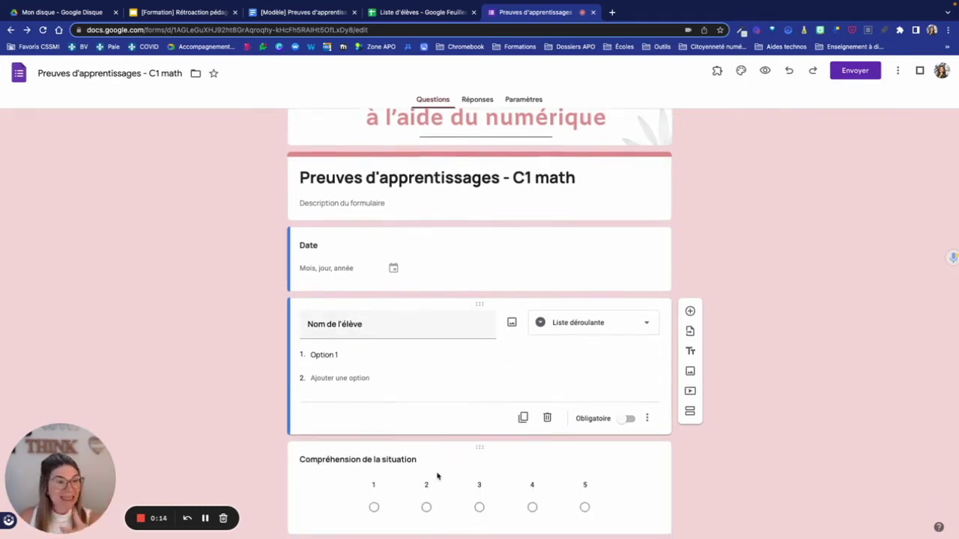
scroll(438, 479, "down", 1)
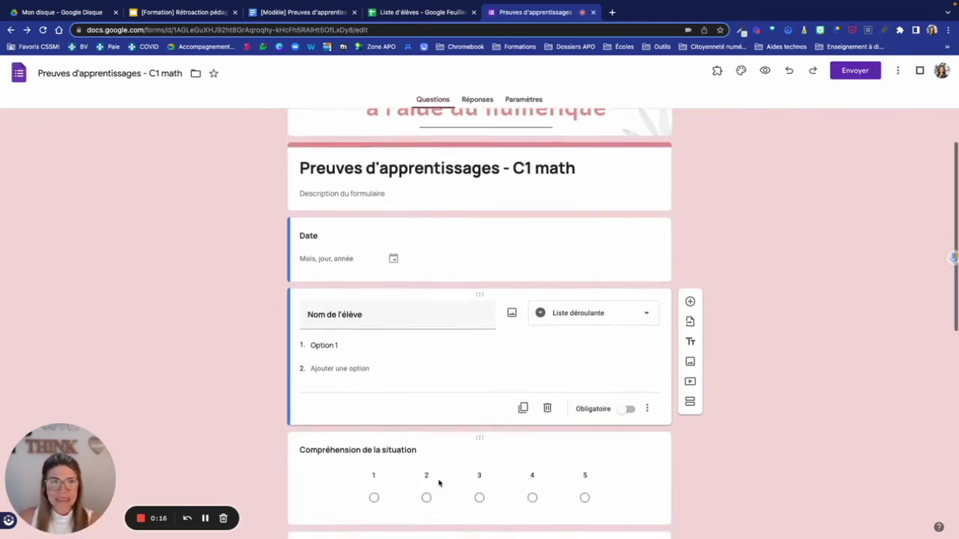
scroll(438, 483, "down", 1)
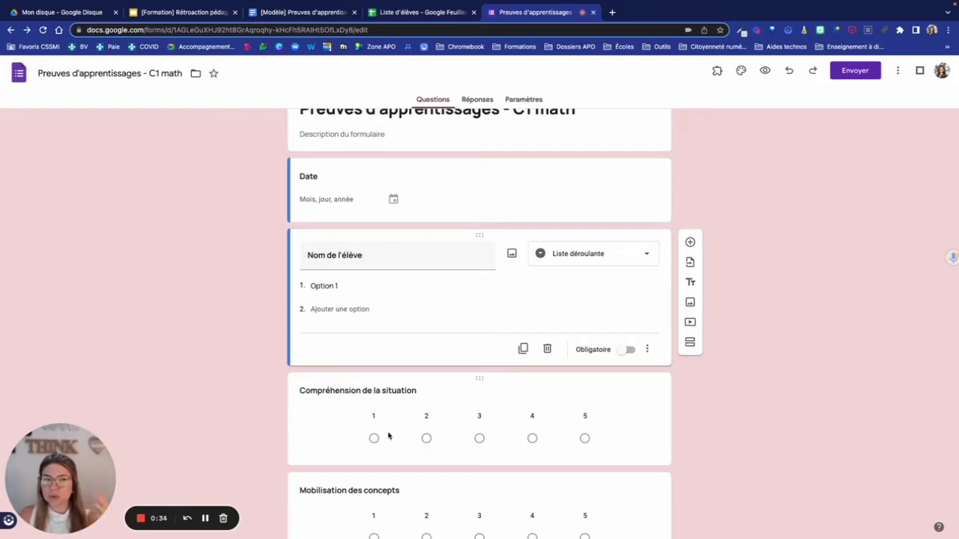
scroll(417, 343, "up", 1)
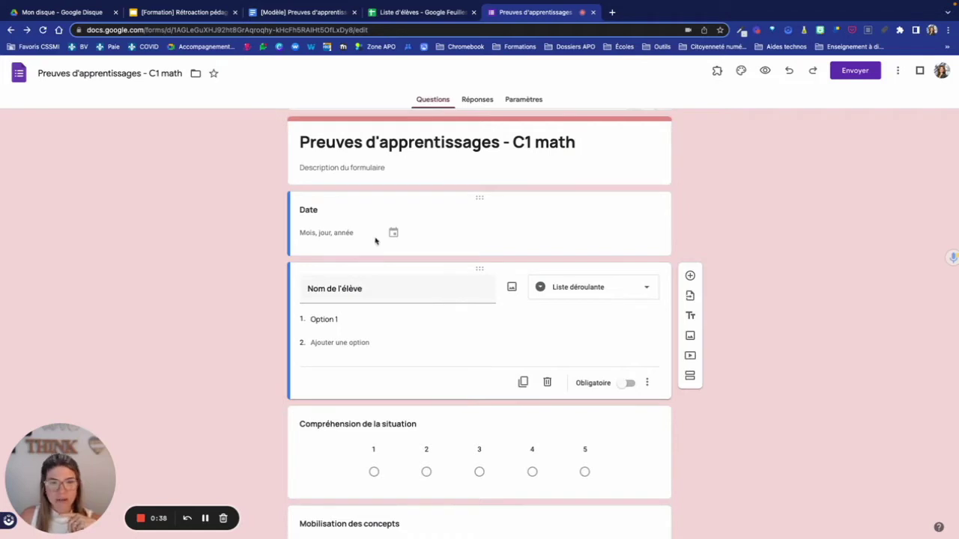
scroll(353, 331, "down", 1)
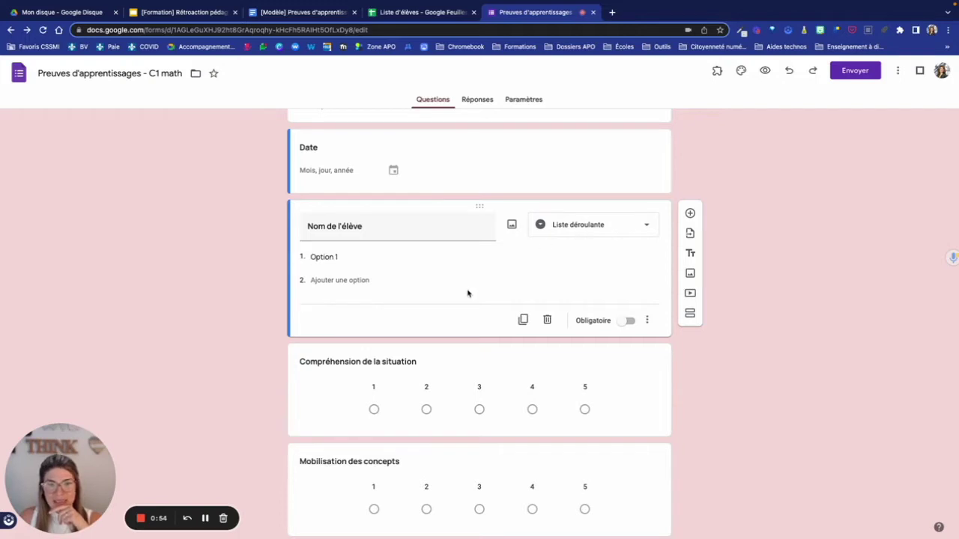
scroll(469, 293, "down", 3)
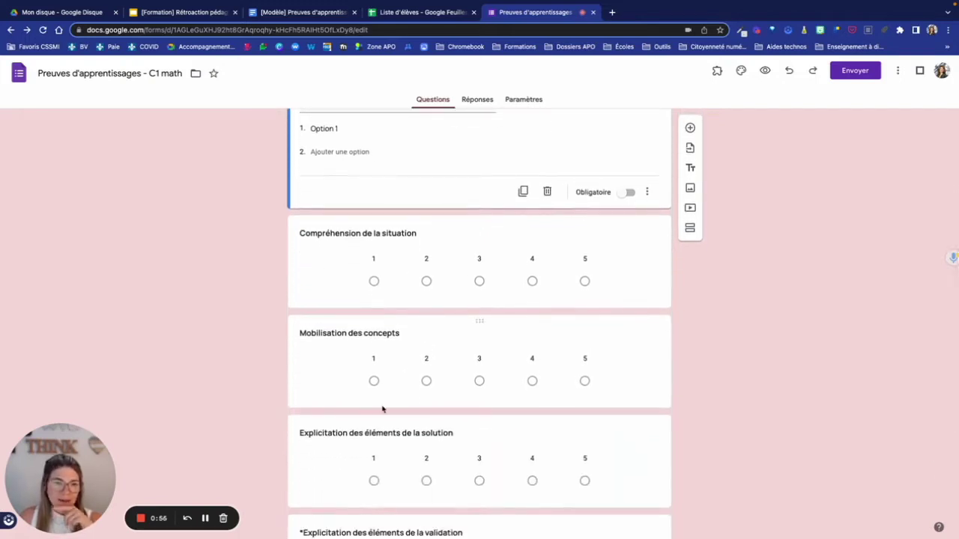
scroll(382, 408, "down", 1)
scroll(382, 408, "down", 5)
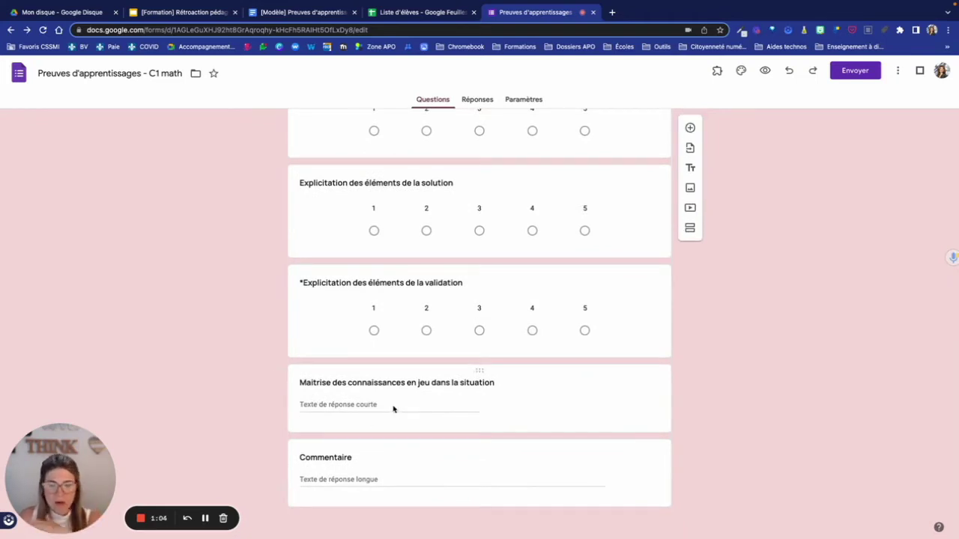
scroll(393, 408, "up", 10)
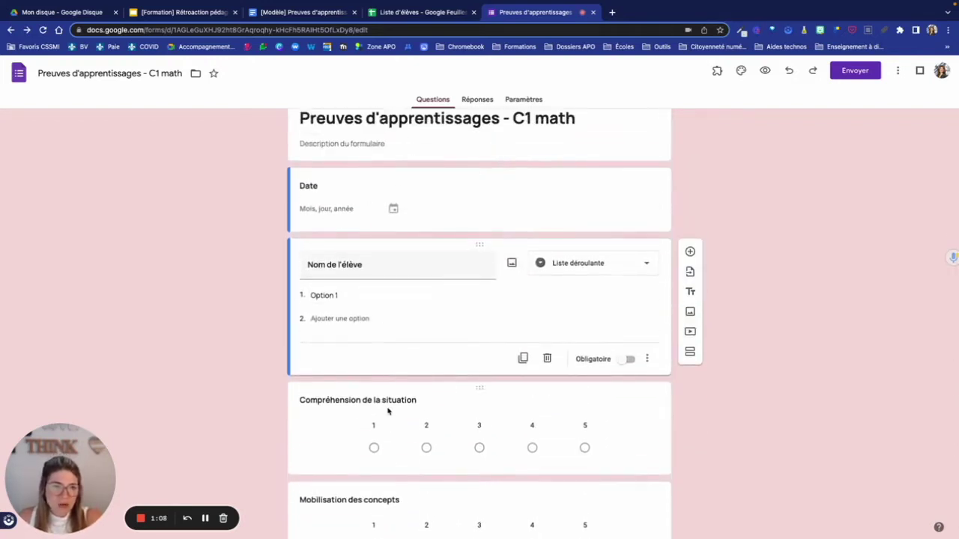
scroll(387, 411, "down", 1)
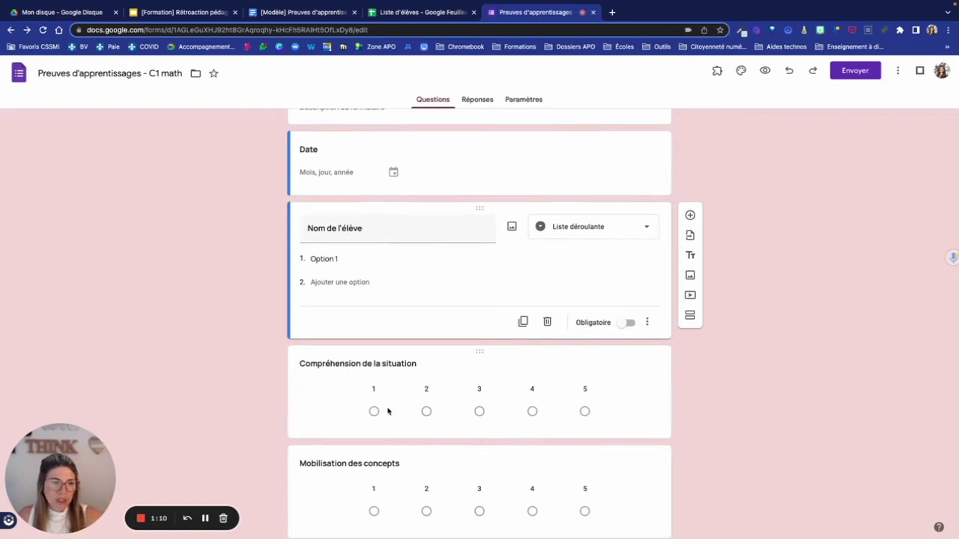
scroll(387, 411, "down", 5)
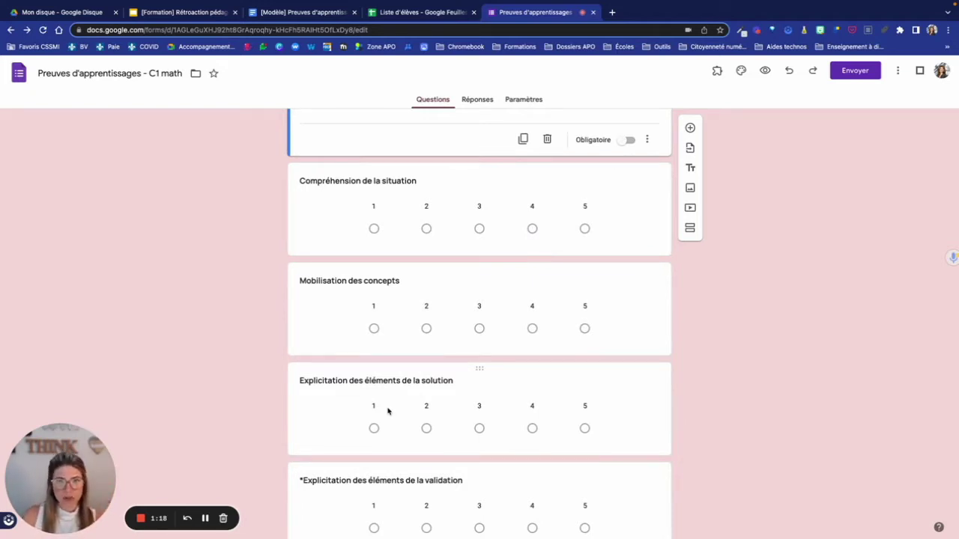
scroll(387, 411, "up", 9)
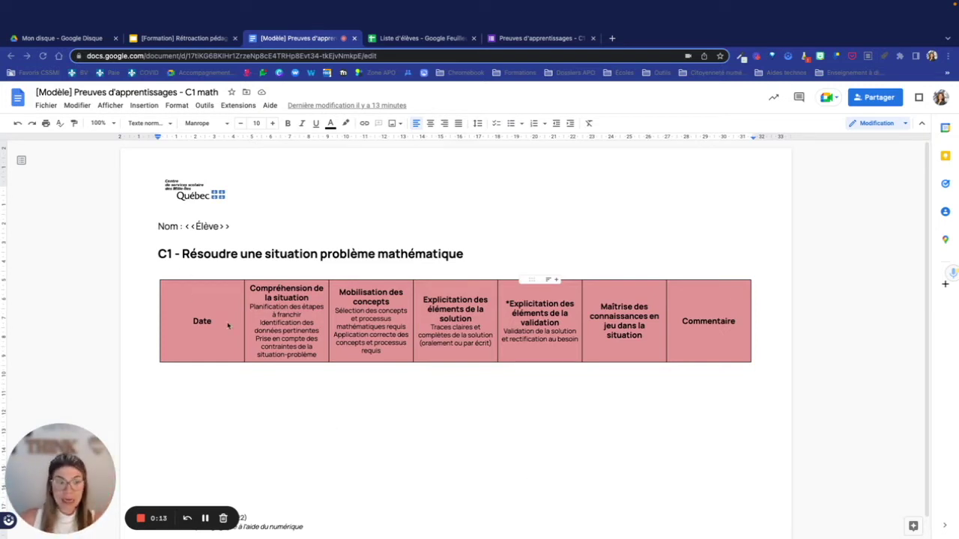
- Examine the model document's student name placeholder, title and criteria table
scroll(210, 339, "down", 1)
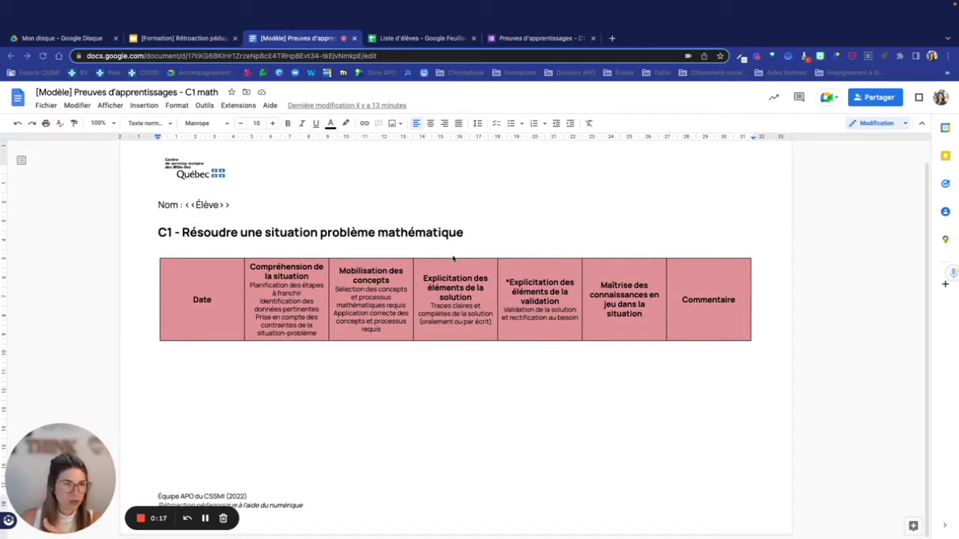
scroll(392, 359, "up", 1)
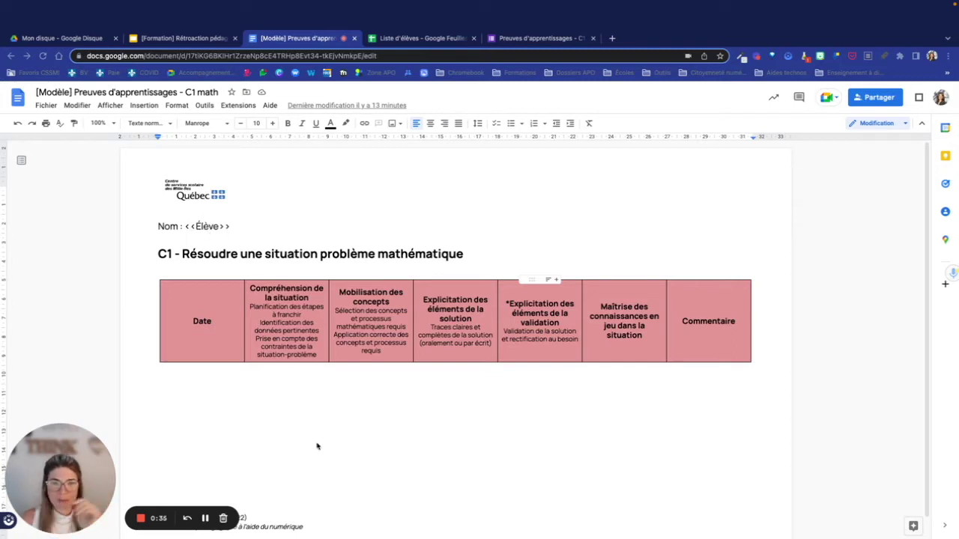
scroll(316, 446, "down", 1)
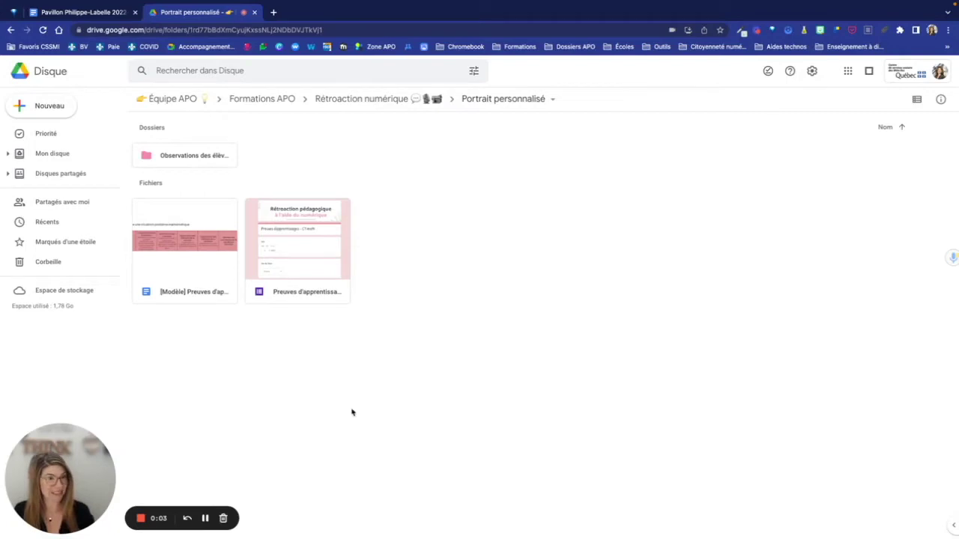
- Create a blank Google Sheets spreadsheet in the Portrait personnalisé folder and enter the header "Élève" in A1
left_click(65, 114)
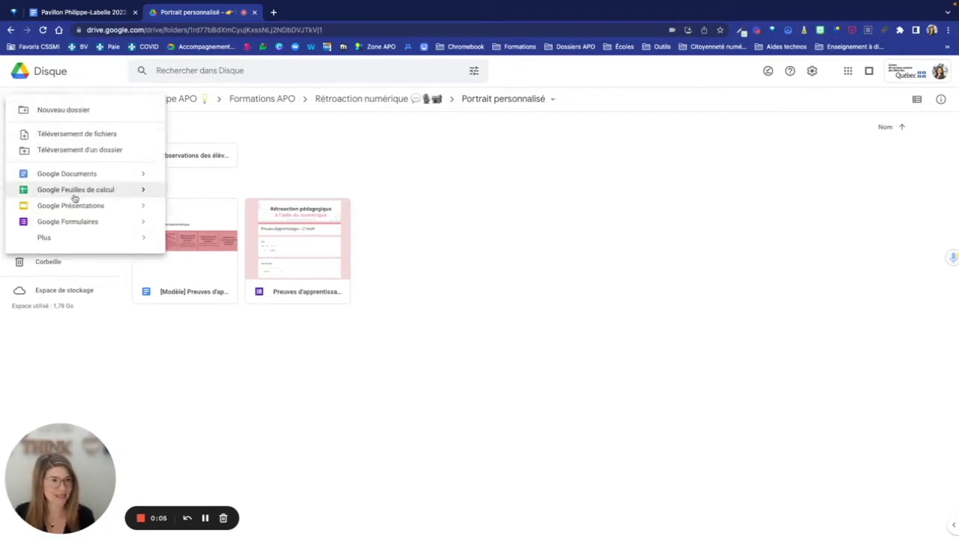
left_click(75, 195)
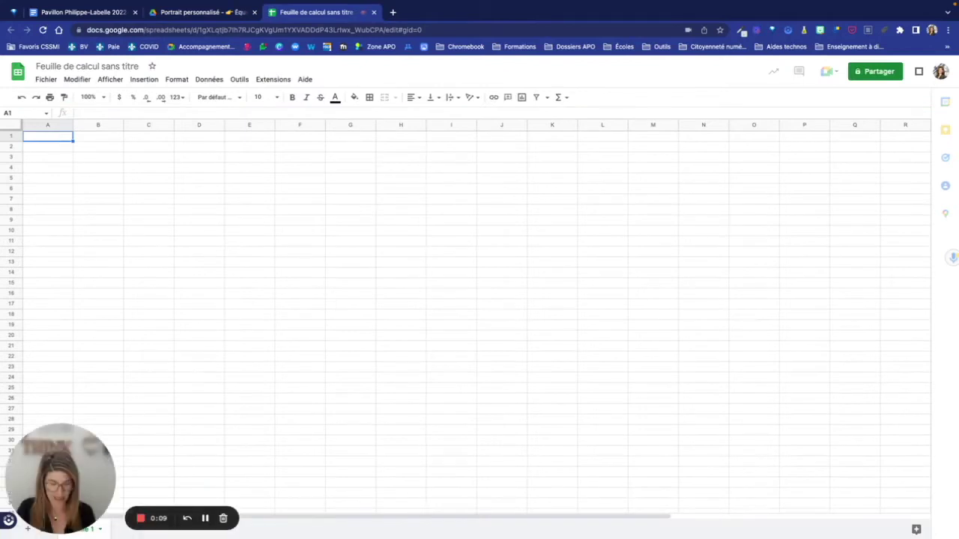
type("Élève")
key("Return")
- List the students "Élève 01", "Élève 02" and "Élève 03" in cells A2 to A4
type("Élève")
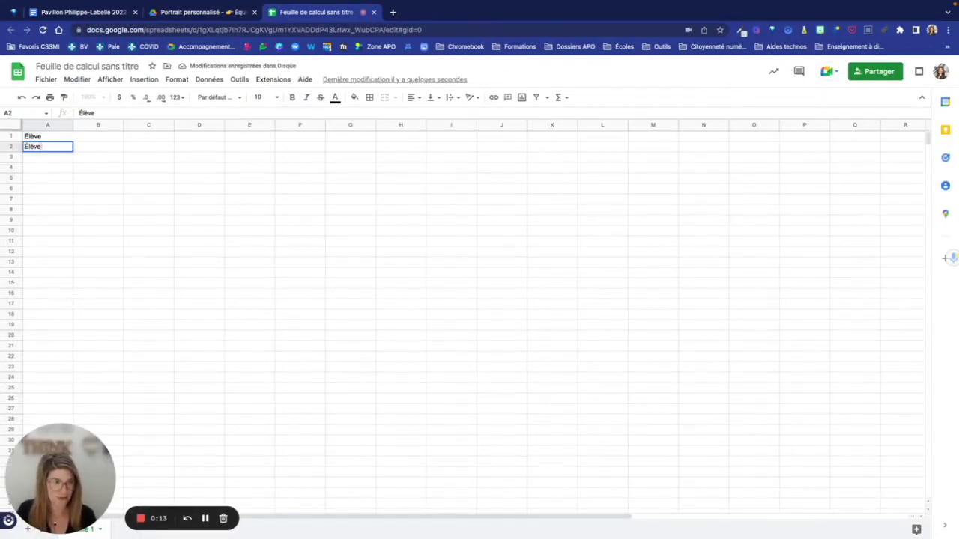
type(" 01")
left_click(32, 158)
type("Élève 02")
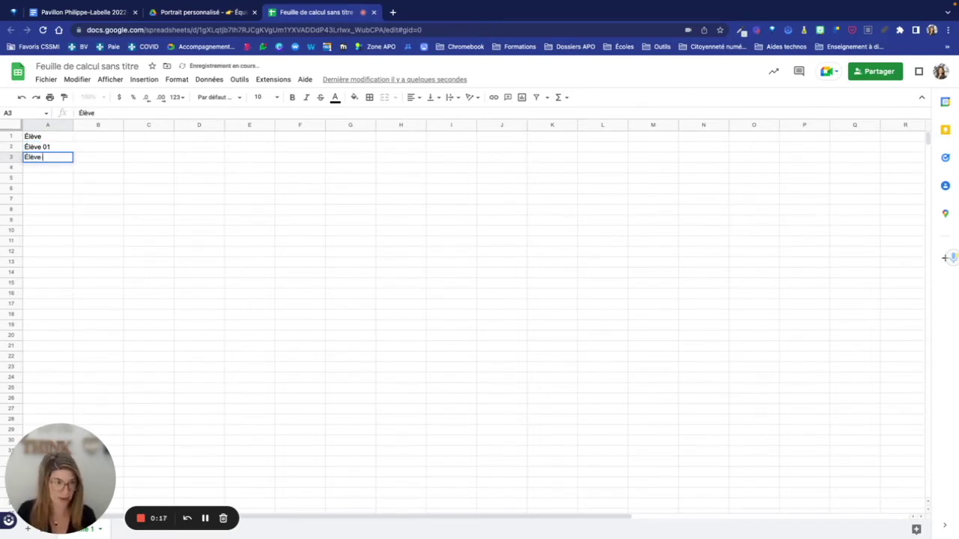
left_click(48, 168)
type("Élève ")
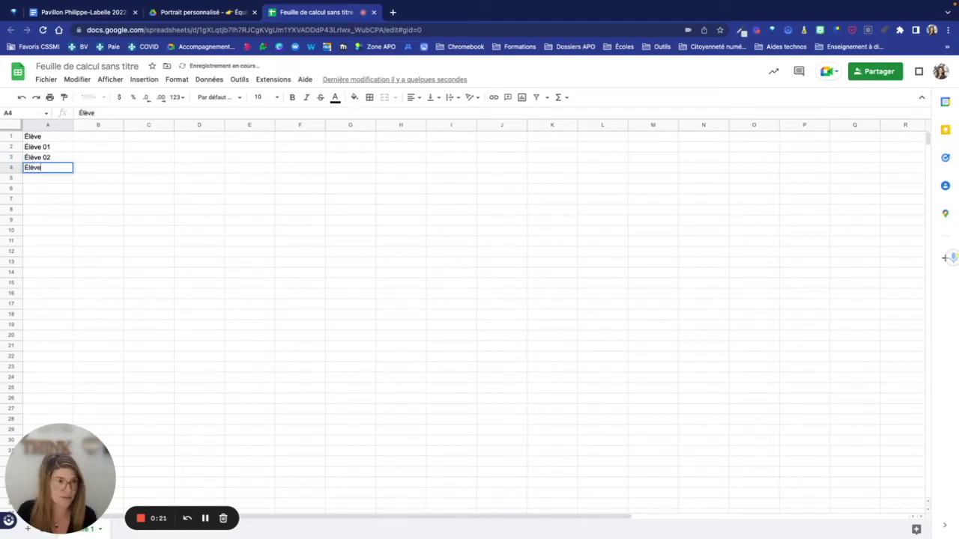
type("03")
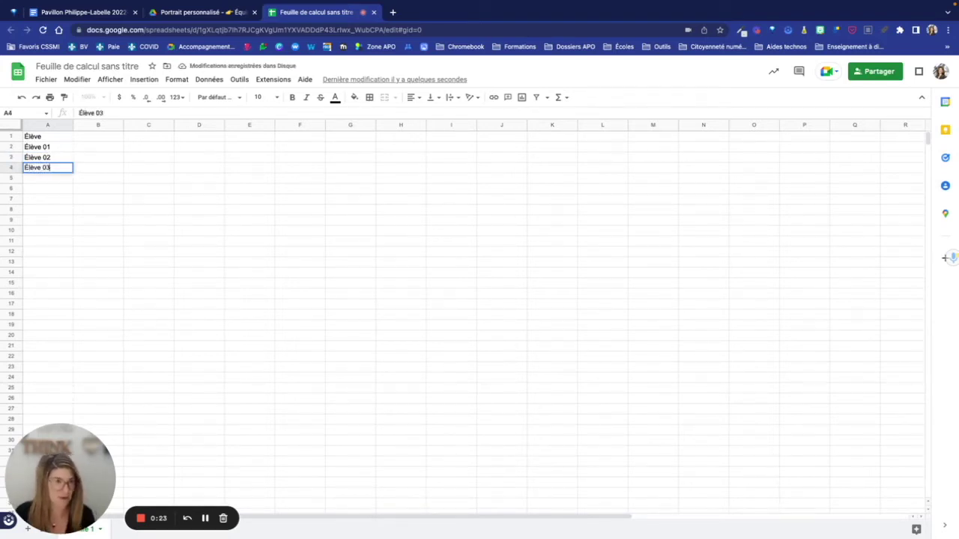
left_click(50, 196)
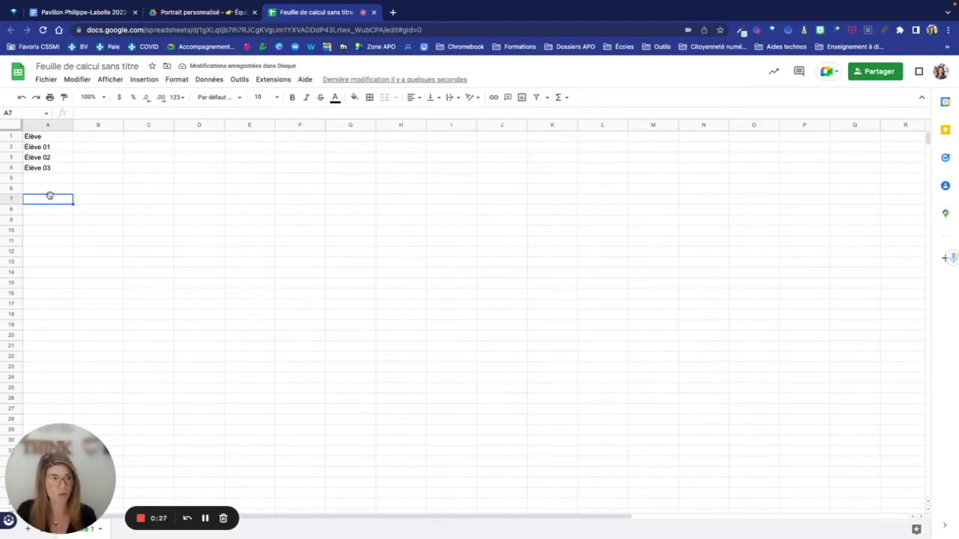
- Apply a grey fill colour to the header cell A1
left_click(45, 137)
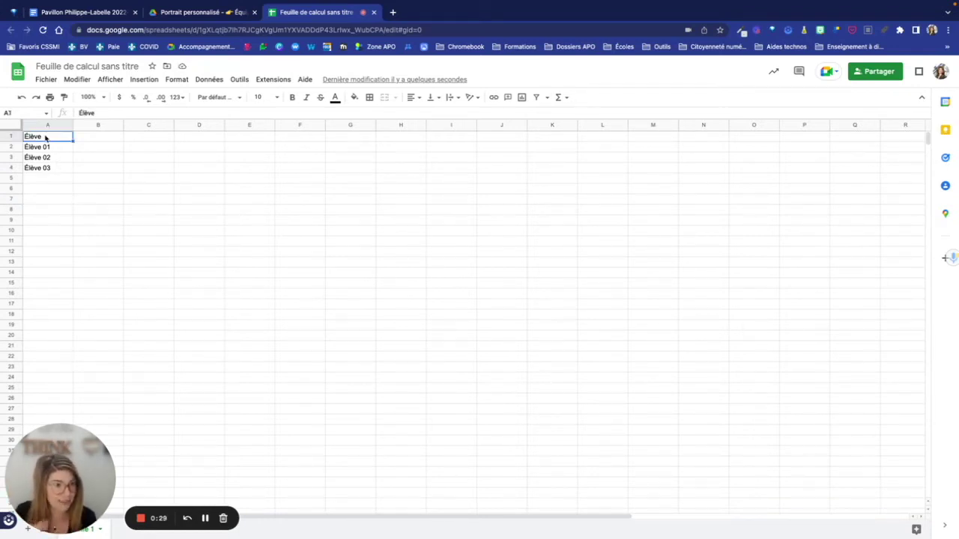
left_click(355, 97)
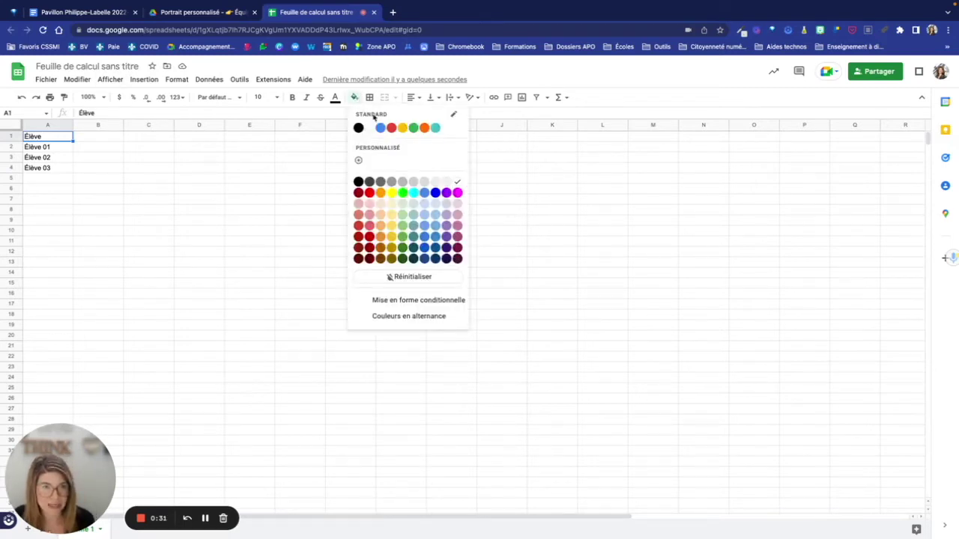
left_click(402, 181)
left_click(222, 252)
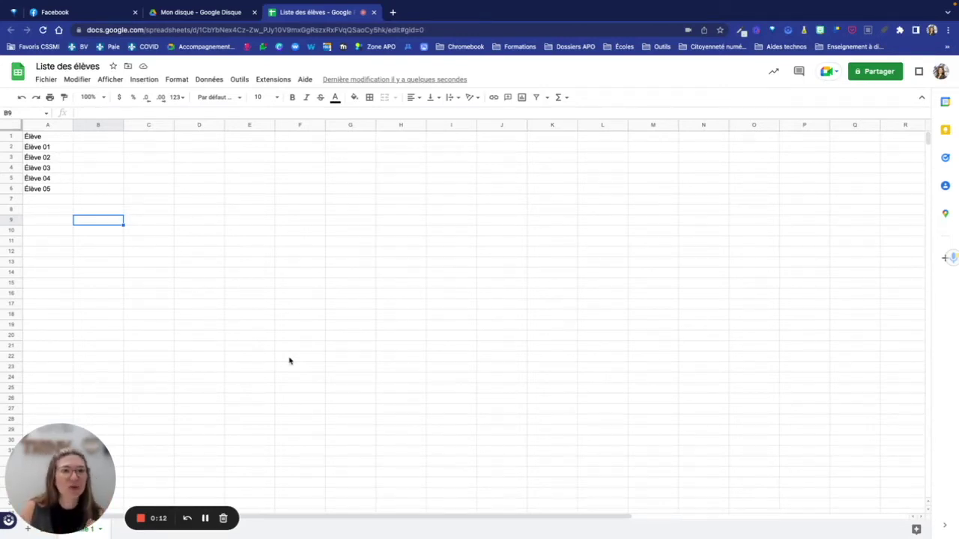
- Launch the Autocrat add-on in the Liste des élèves spreadsheet
left_click(274, 82)
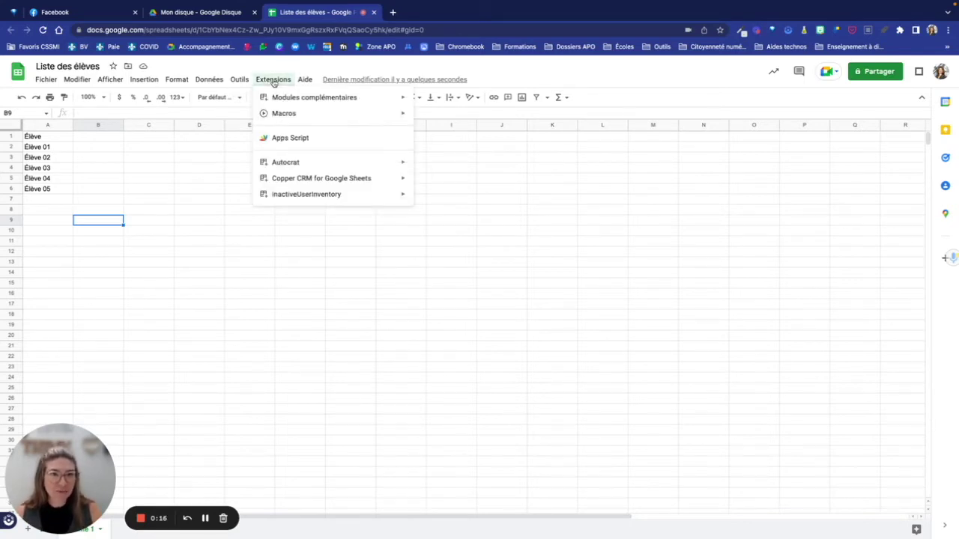
mouse_move(272, 163)
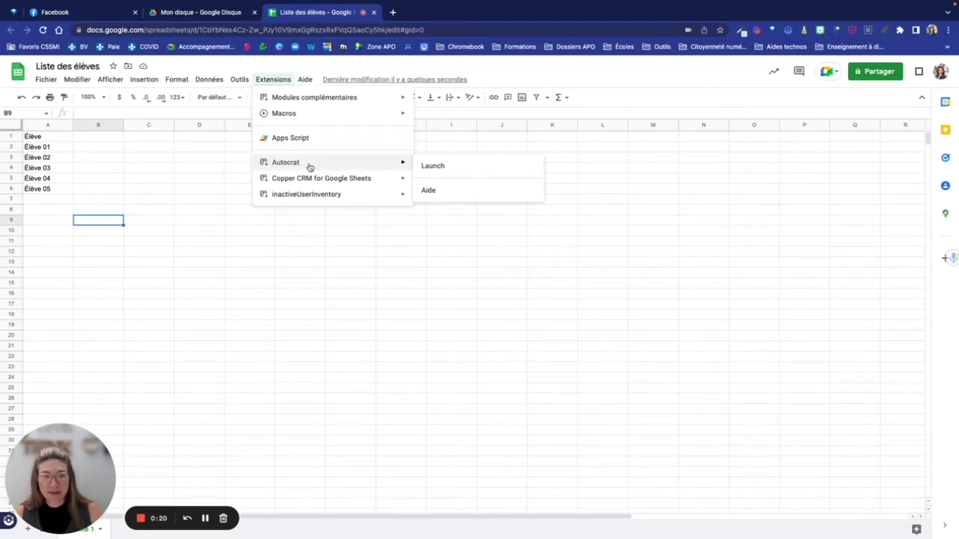
mouse_move(319, 107)
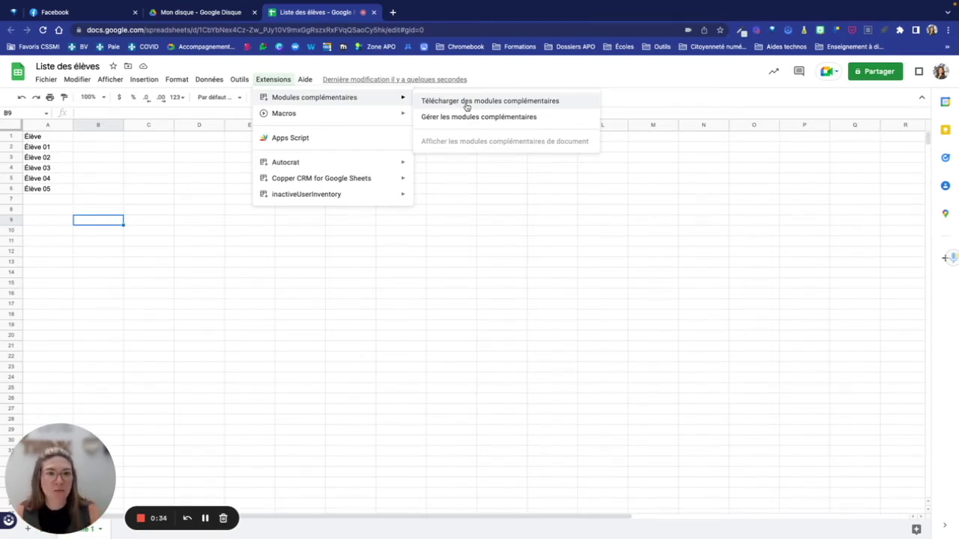
mouse_move(306, 167)
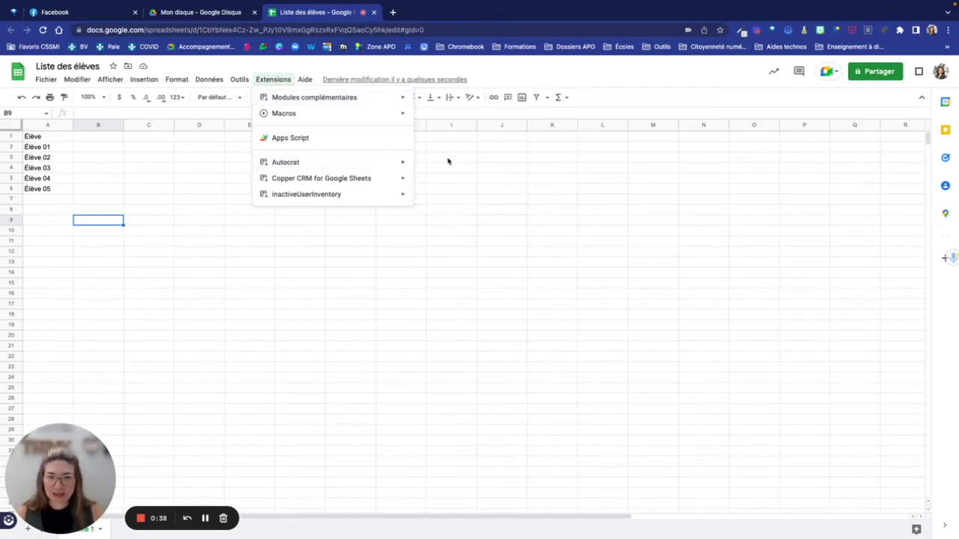
left_click(447, 172)
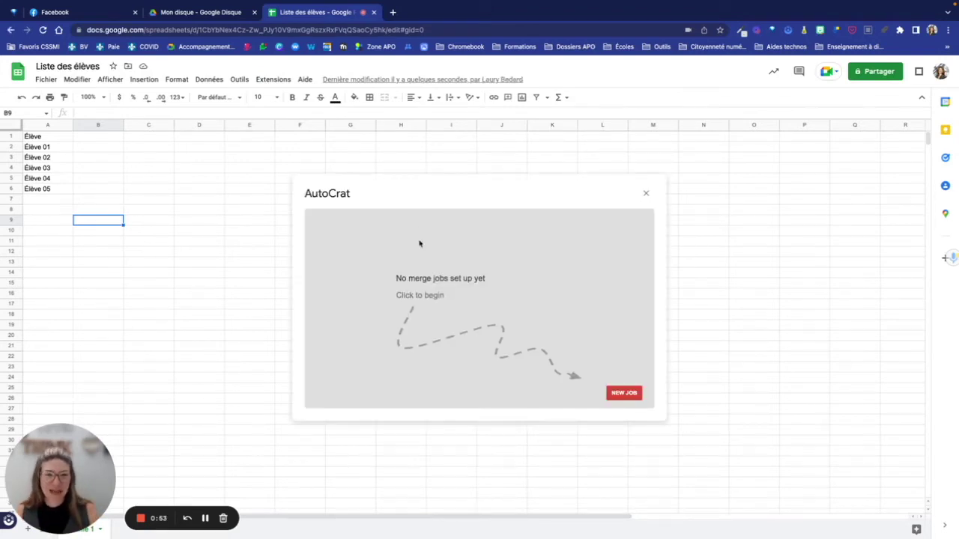
- Create a new merge job named "Observations des élèves C1 math" and continue to the template choice
left_click(626, 395)
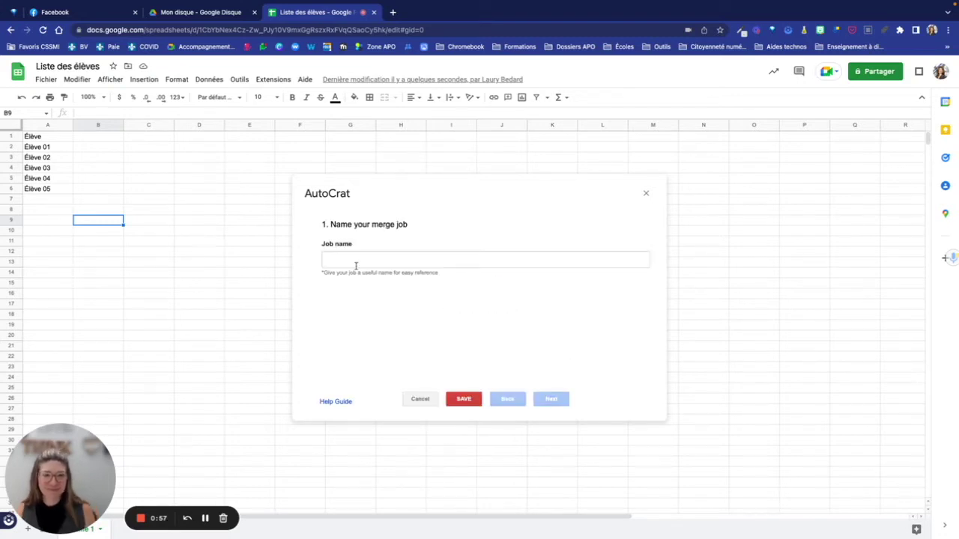
left_click(353, 260)
type("Observations des élèves C1 math")
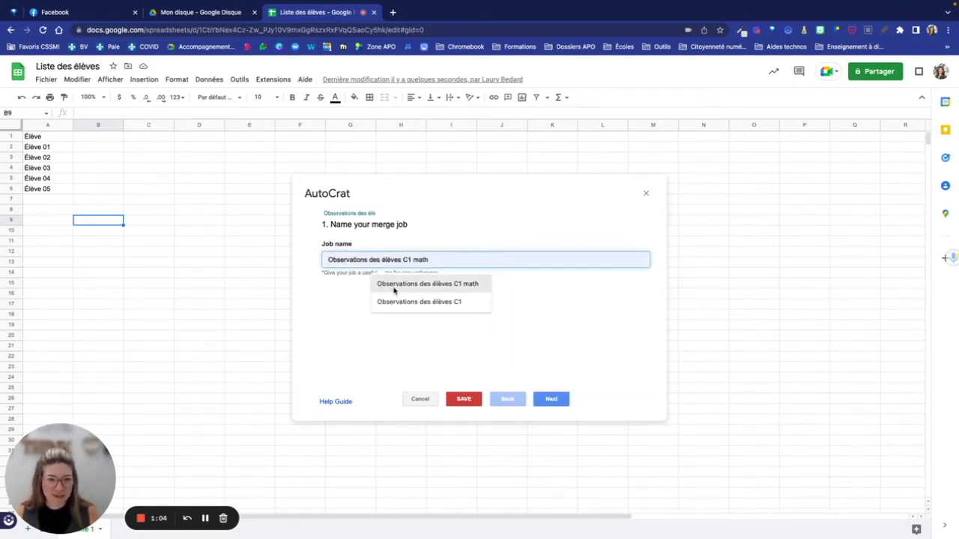
left_click(393, 286)
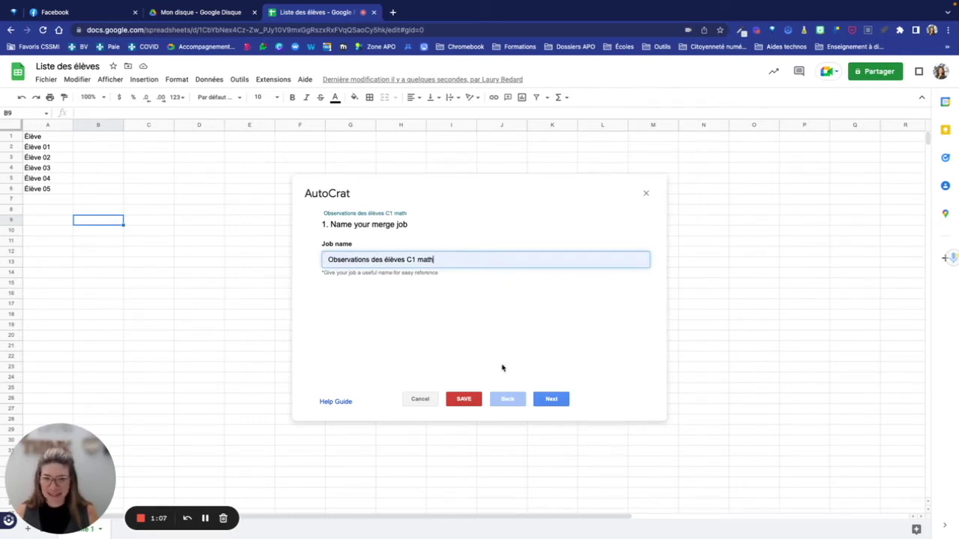
left_click(552, 399)
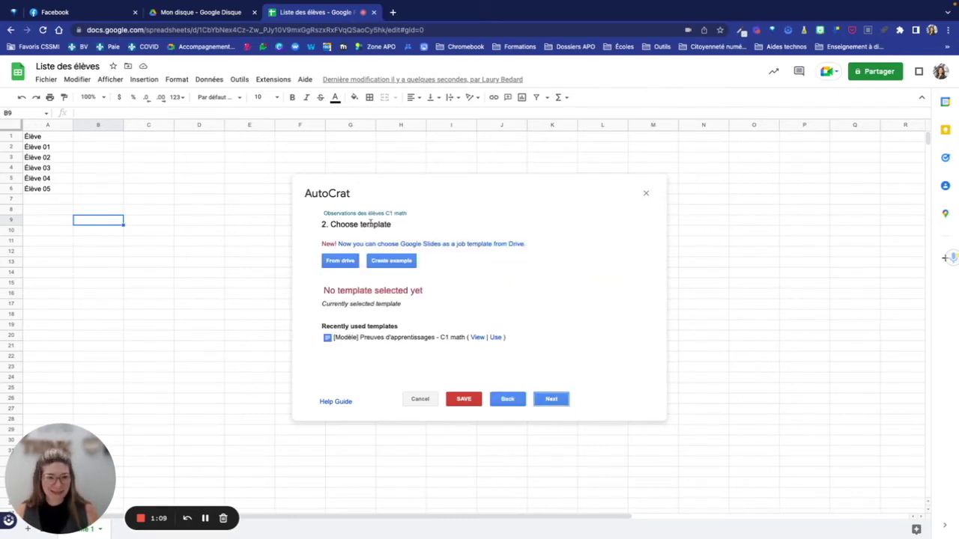
- Search Drive for "modèle", choose "[Modèle] Preuves d'apprentissages - C1 math" as the job's template and continue to the data mapping
left_click(341, 263)
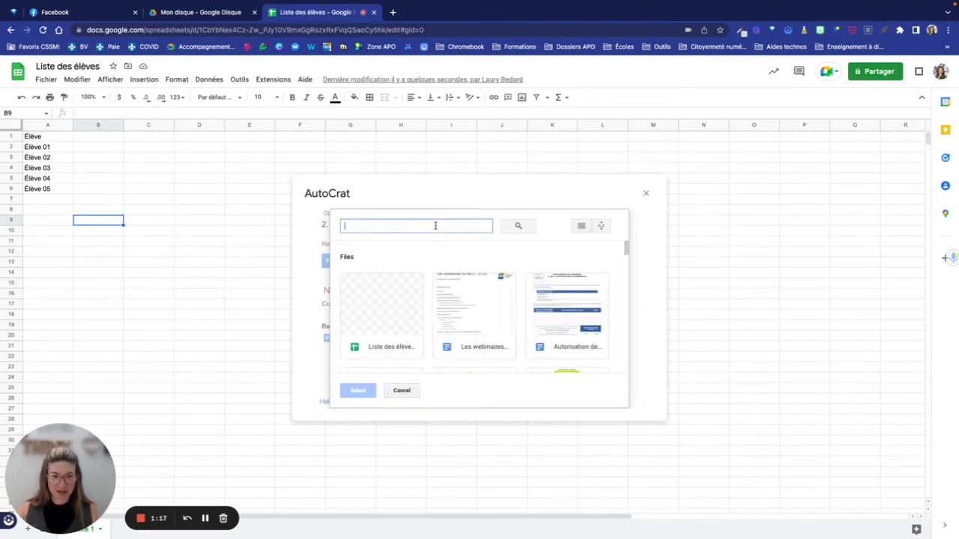
type("modèle")
key("Return")
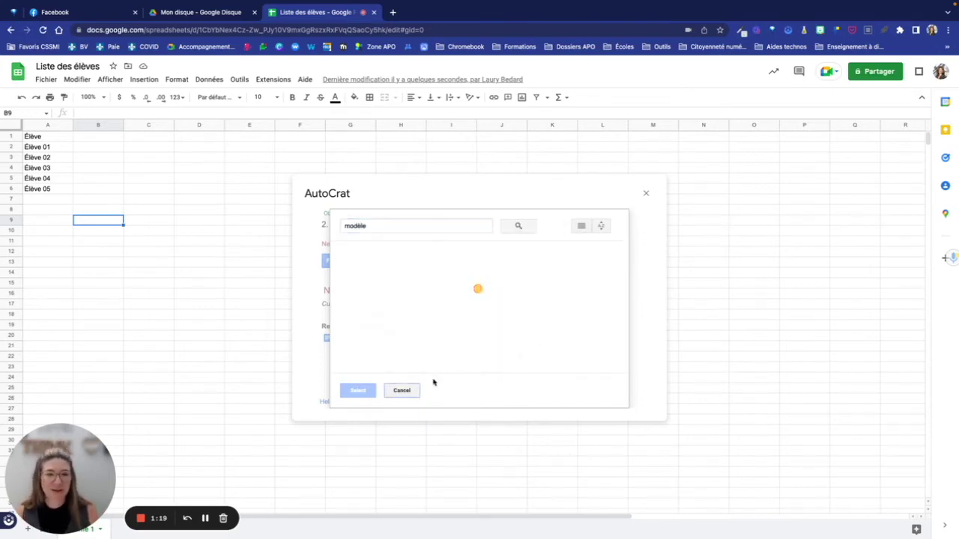
left_click(473, 295)
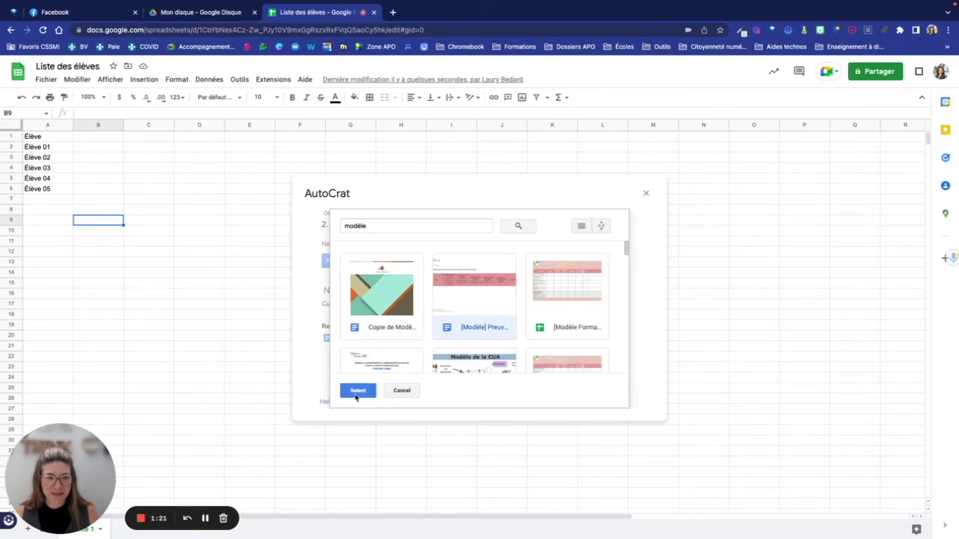
left_click(357, 391)
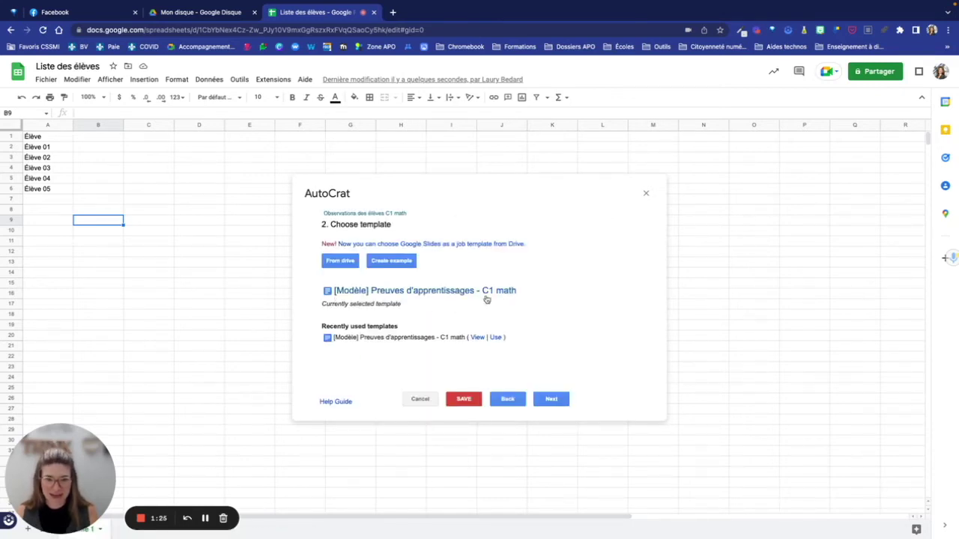
left_click(551, 398)
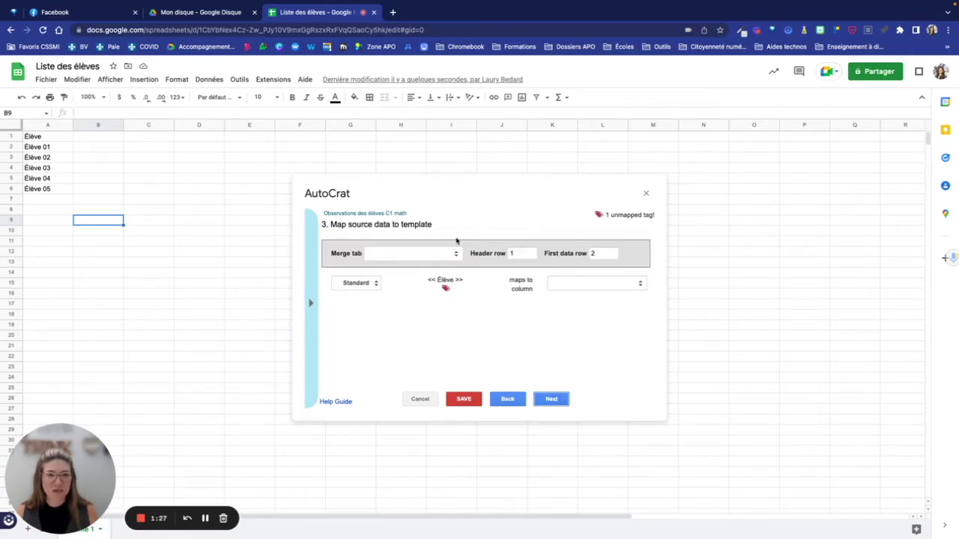
- Set the merge tab to Feuille 1, keep the <<Élève>> tag mapped to the Élève column and continue to the file settings
left_click(449, 253)
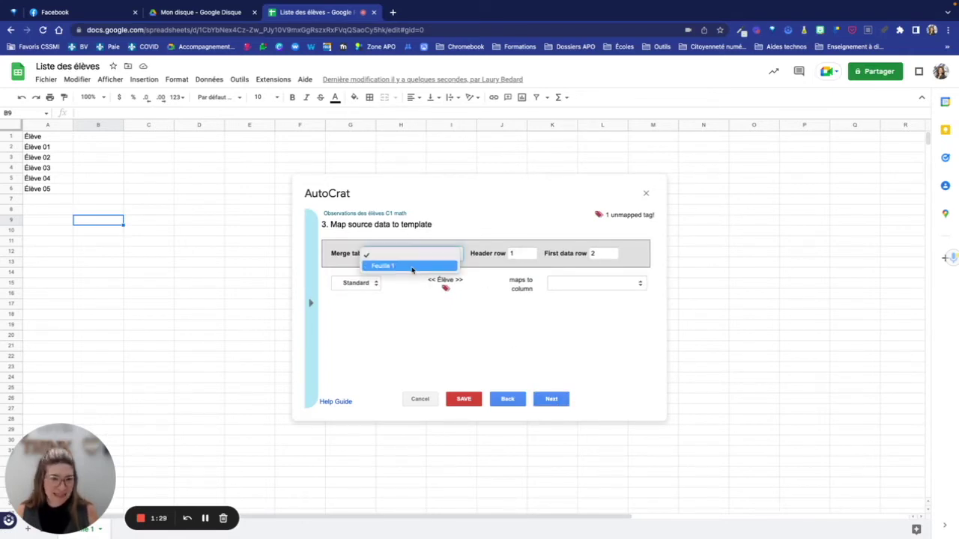
left_click(411, 266)
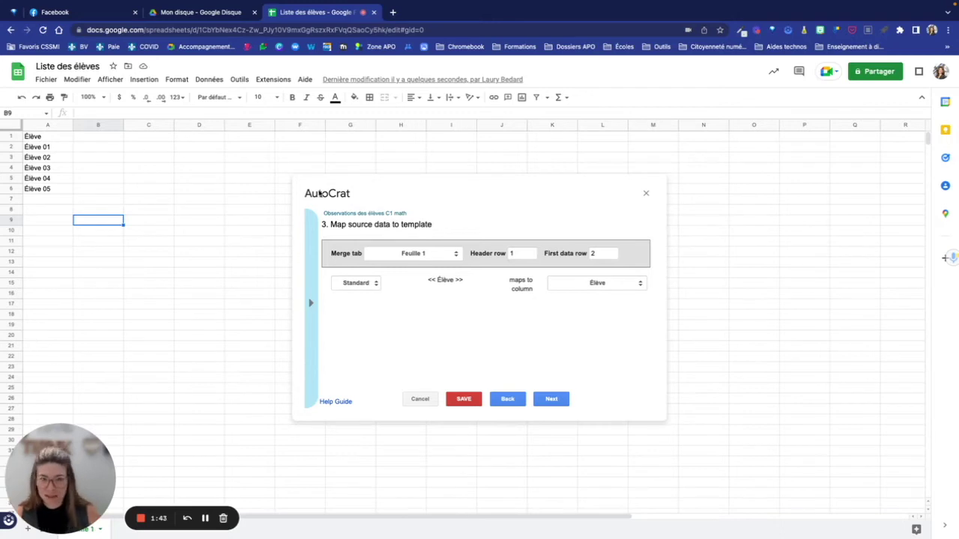
left_click(593, 287)
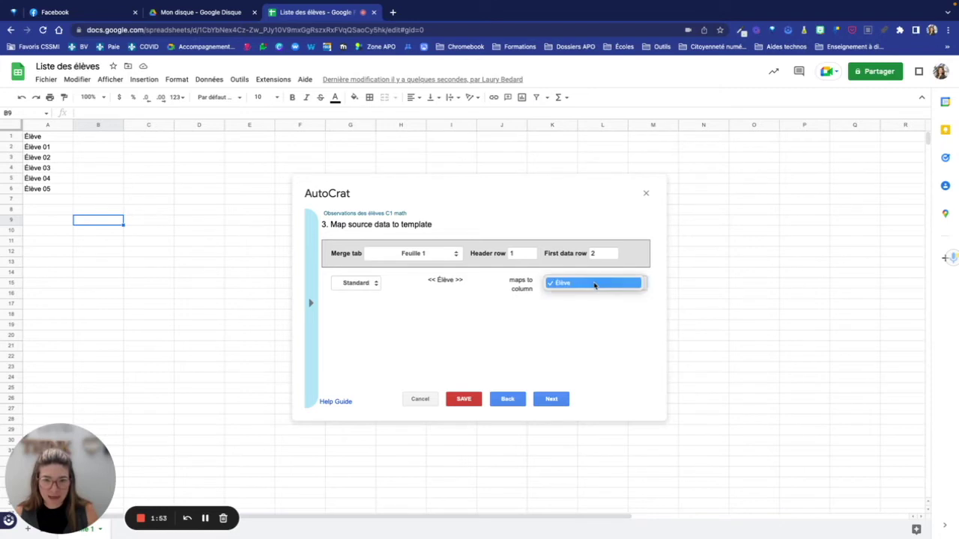
left_click(619, 340)
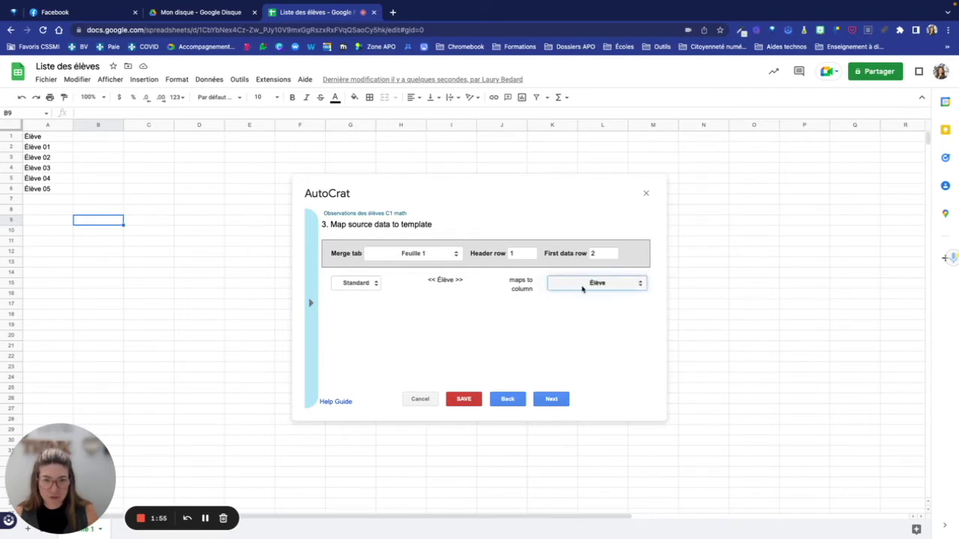
left_click(552, 399)
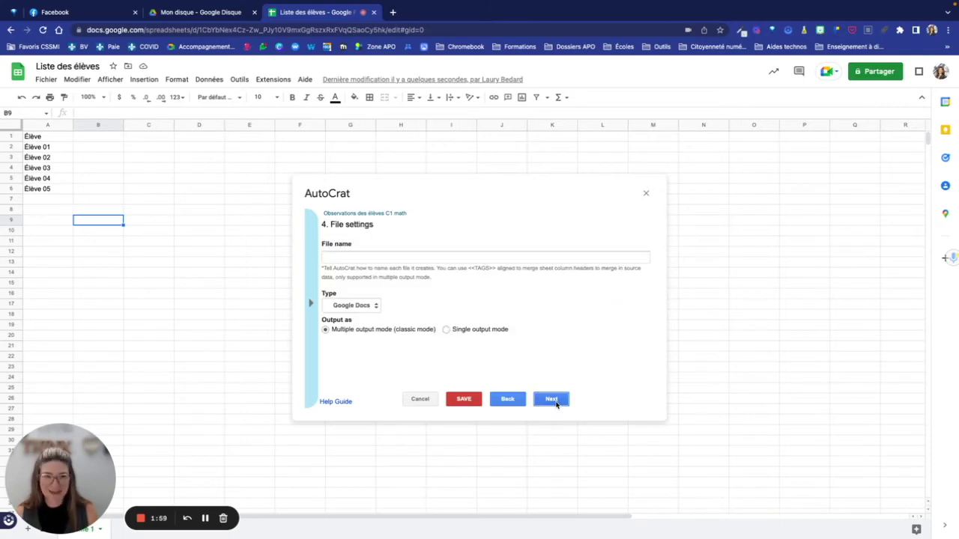
- Name the output files with the tag <<Élève>> and continue to the destination folder choice
left_click(341, 257)
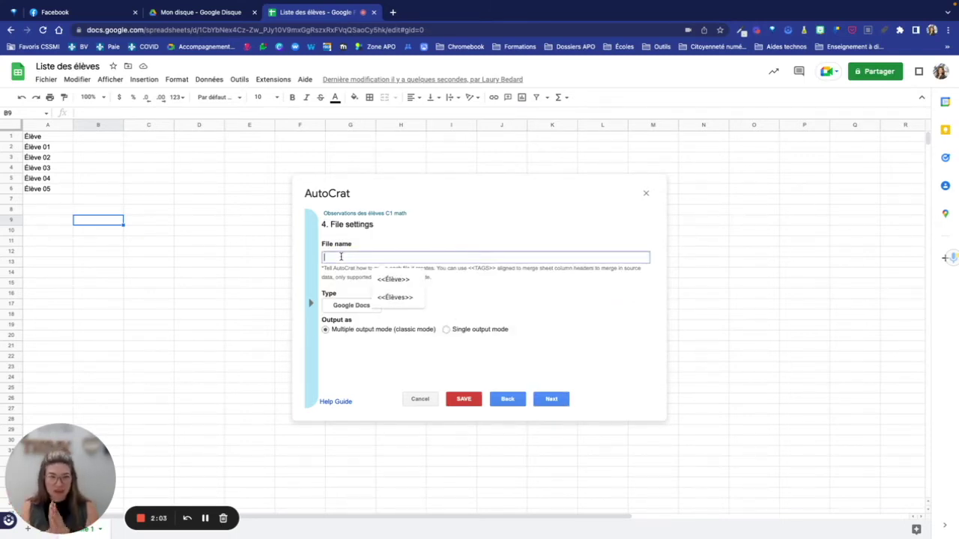
type("<")
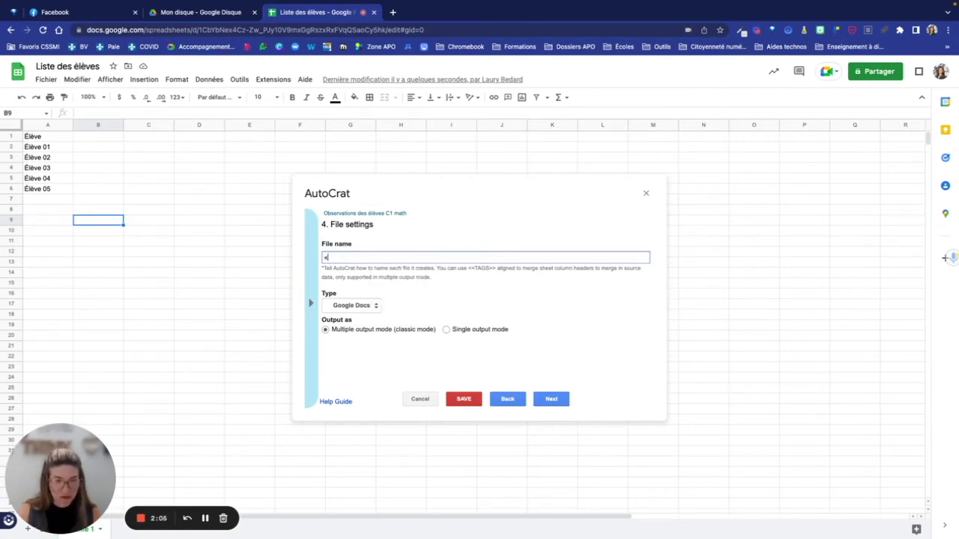
type("<<Élèv")
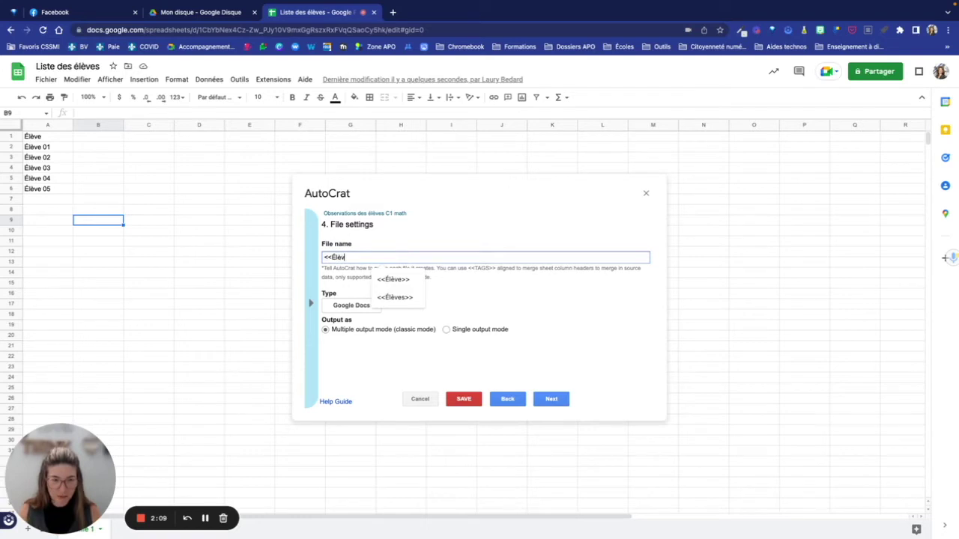
type("e>>")
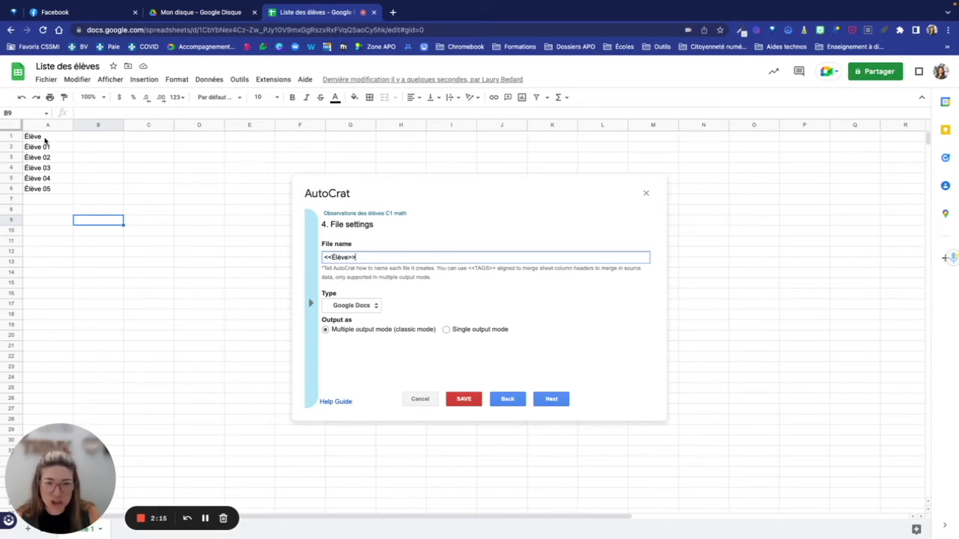
left_click(371, 259)
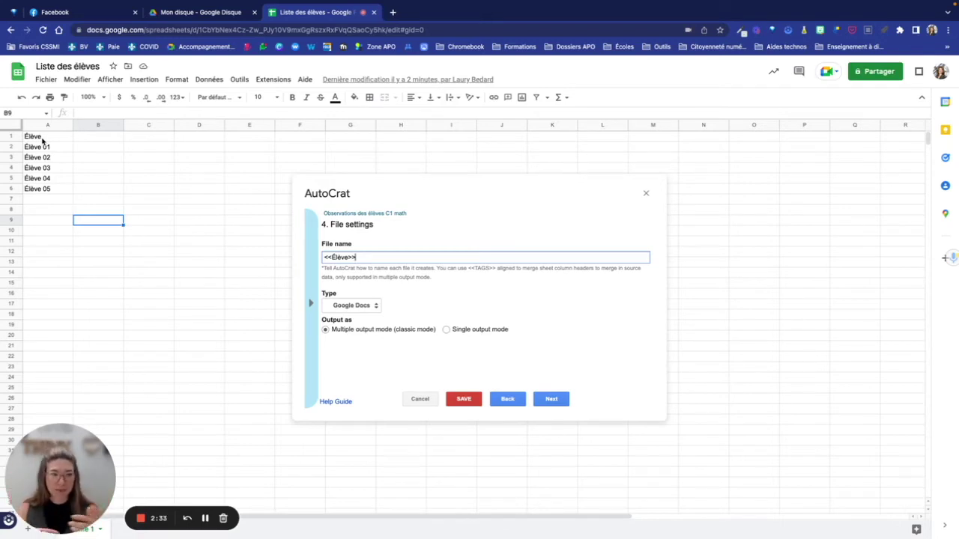
left_click(552, 399)
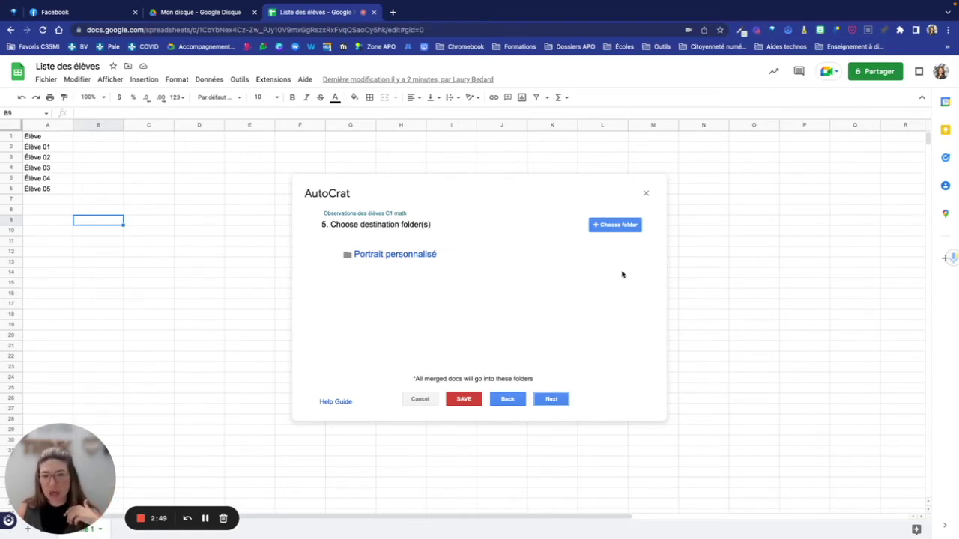
- Replace the destination folder Portrait personnalisé with the observations folder, found by searching for "observations", and continue to the optional settings
left_click(609, 255)
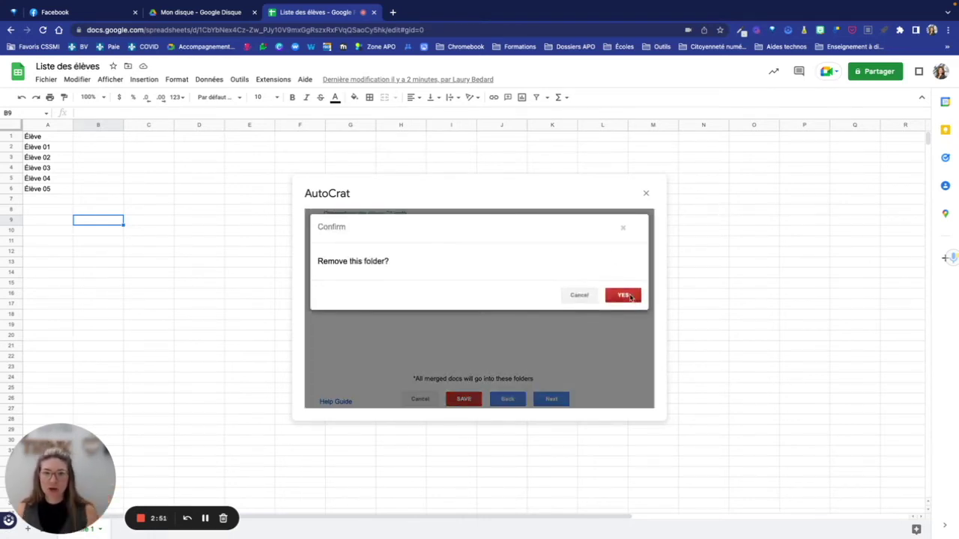
left_click(630, 298)
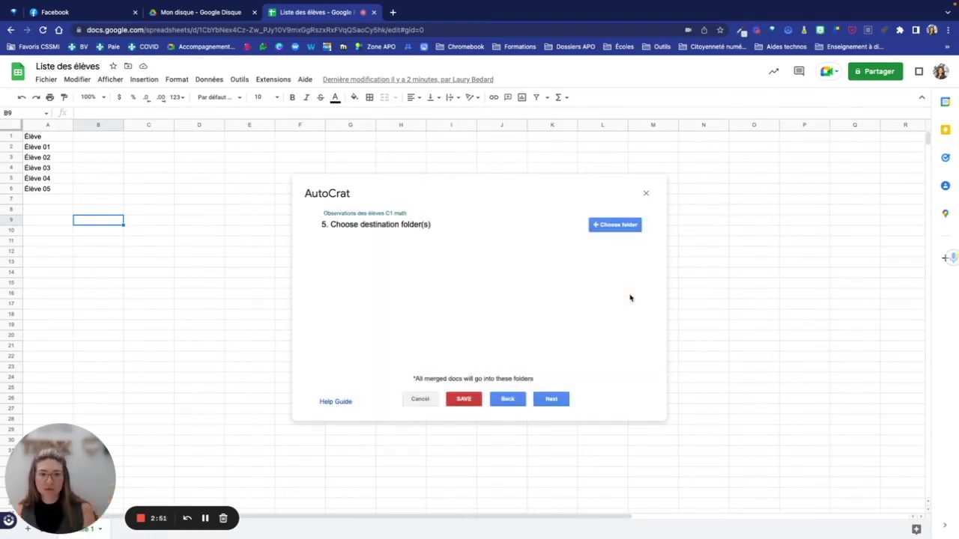
left_click(615, 225)
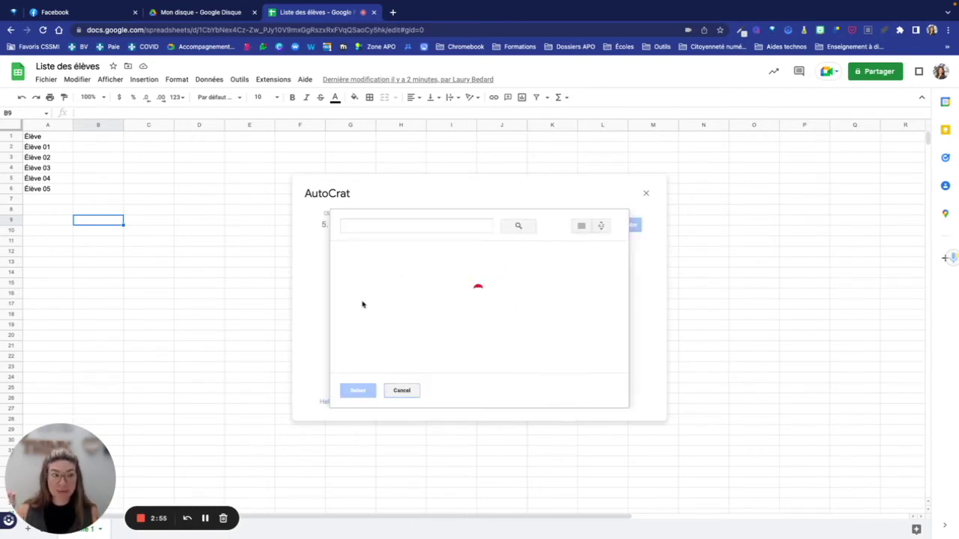
double_click(362, 301)
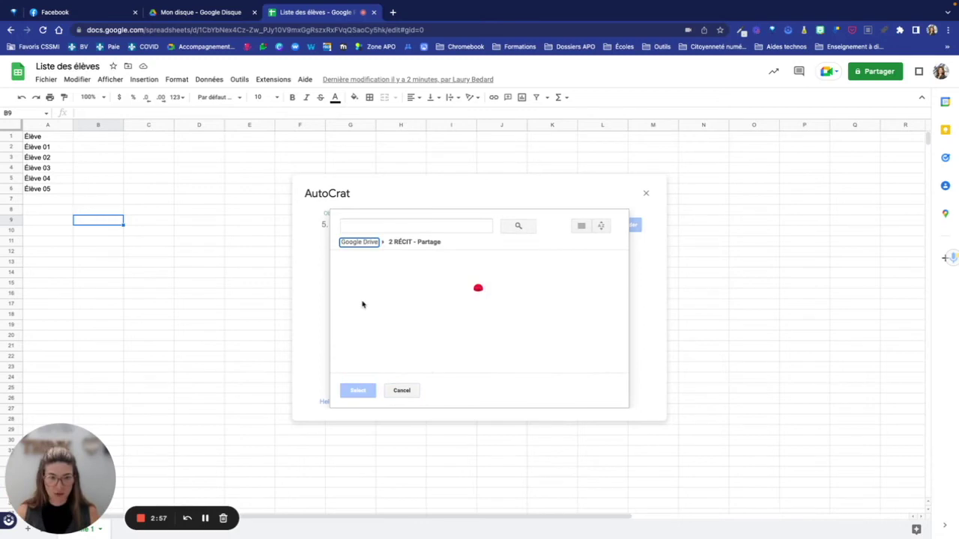
left_click(384, 220)
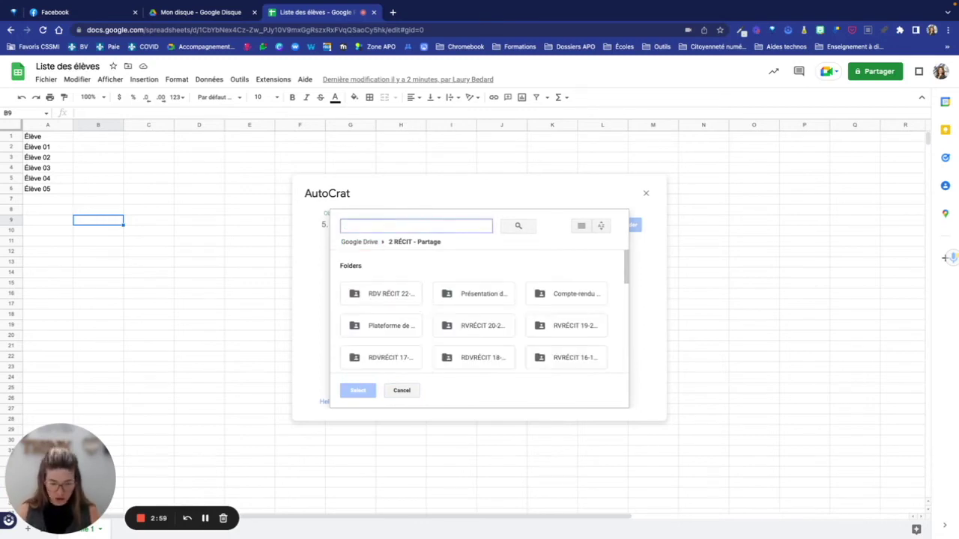
type("observations")
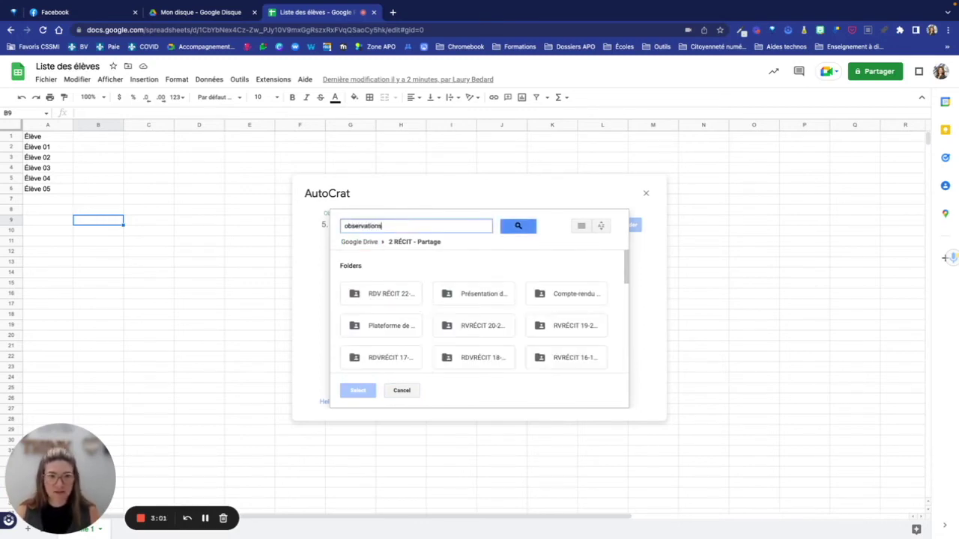
key("Return")
left_click(370, 311)
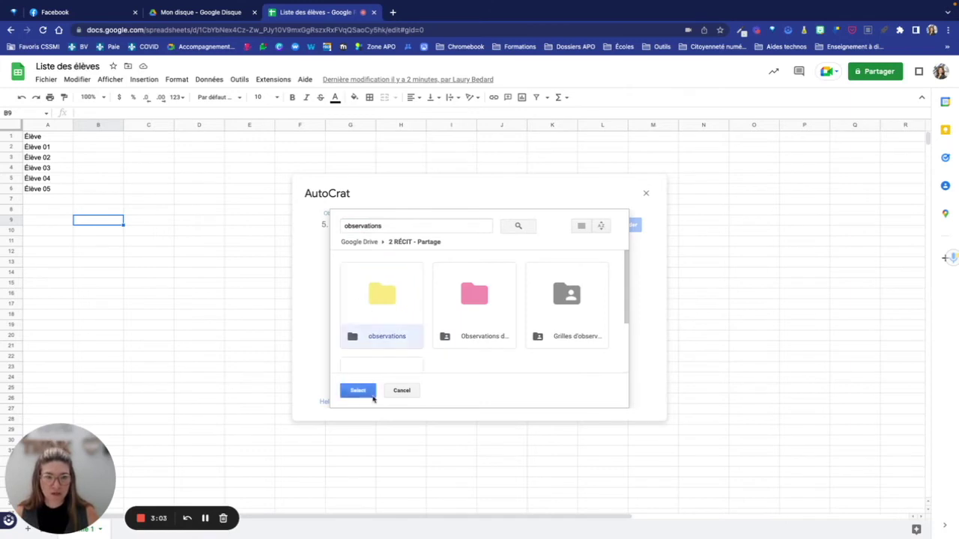
left_click(357, 390)
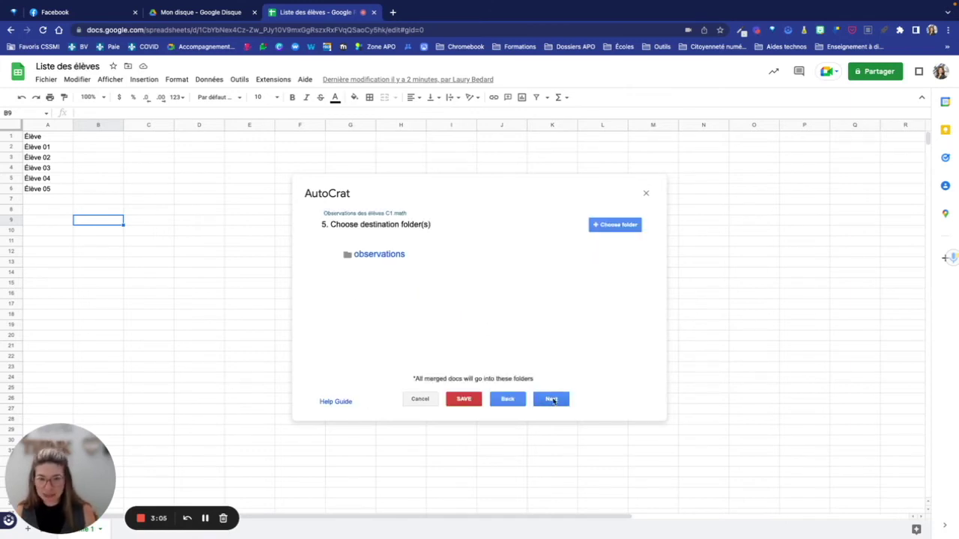
left_click(550, 399)
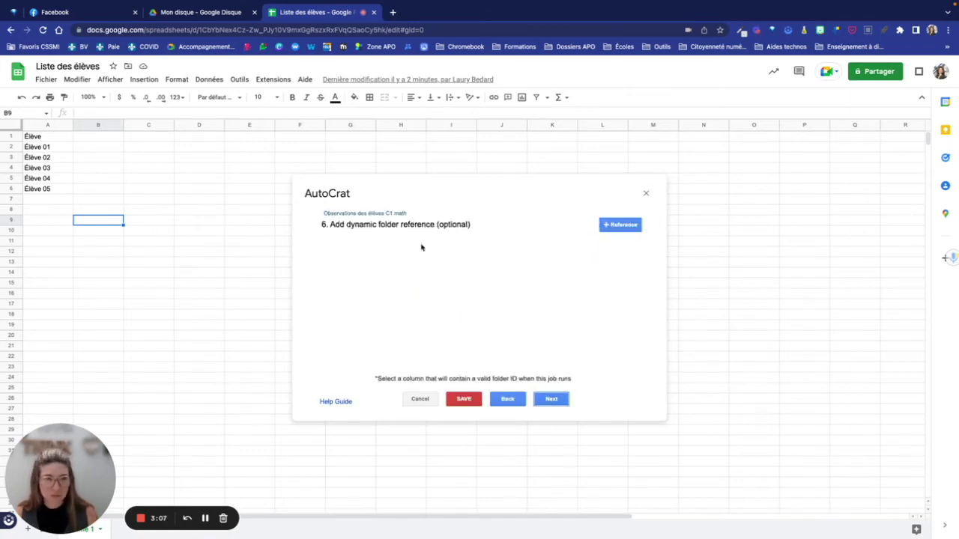
- Save the merge job without a dynamic folder reference or merge condition, leaving document sharing and both triggers set to No
left_click(551, 399)
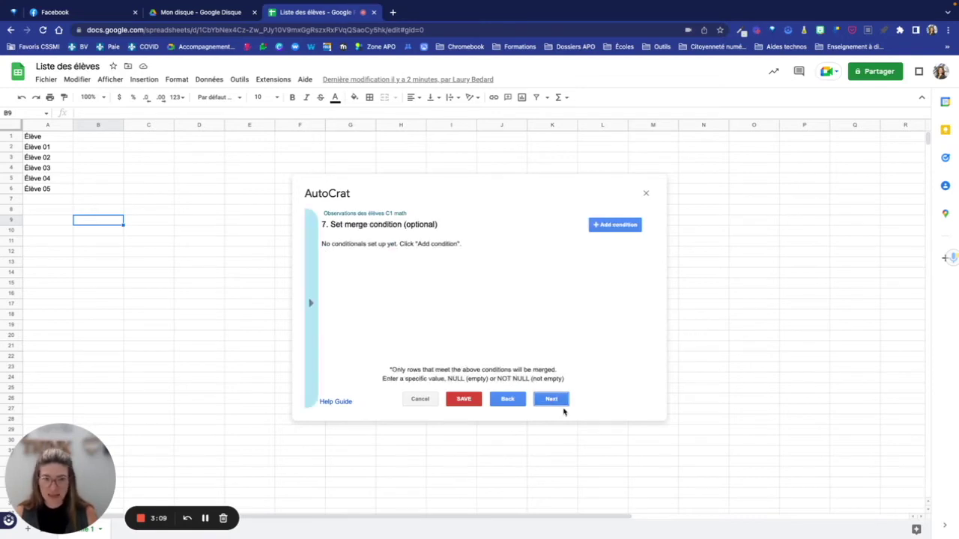
left_click(551, 399)
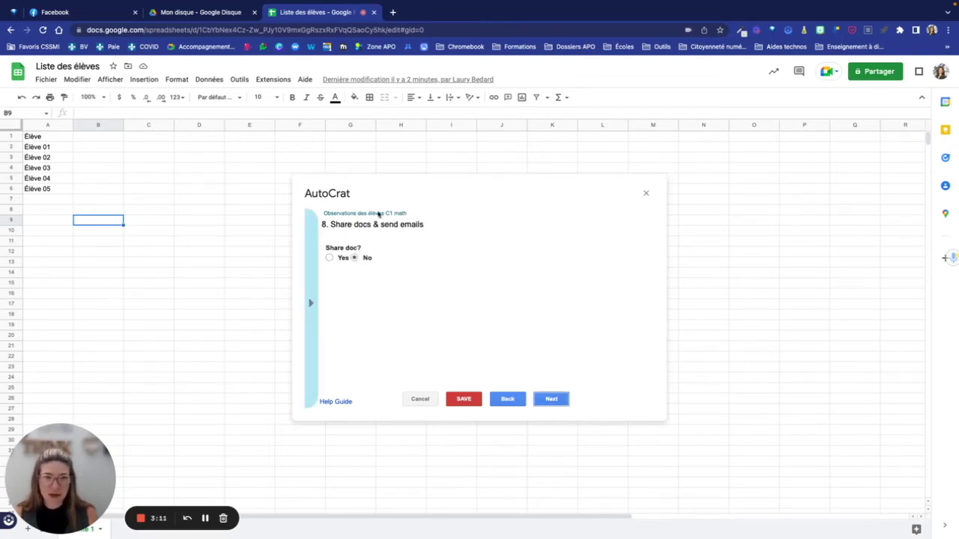
left_click(552, 399)
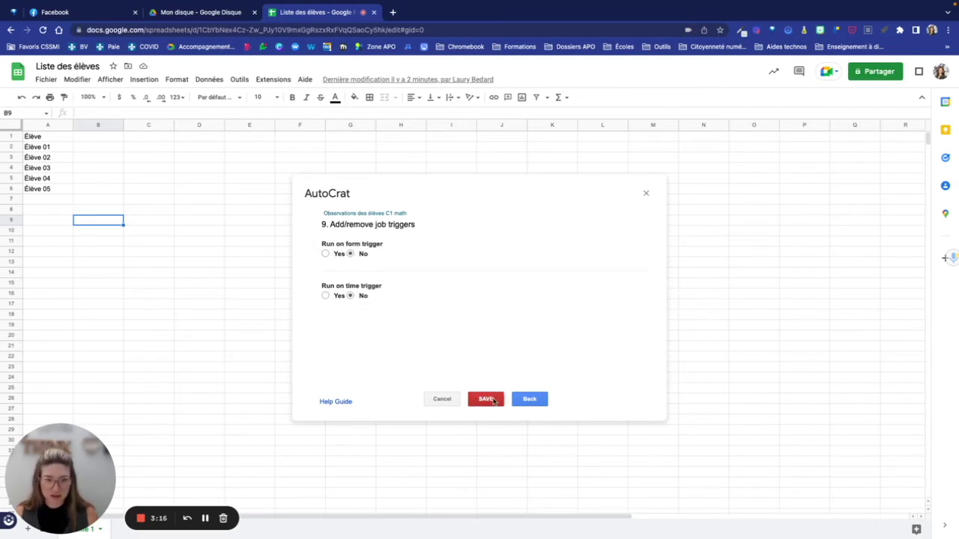
left_click(491, 399)
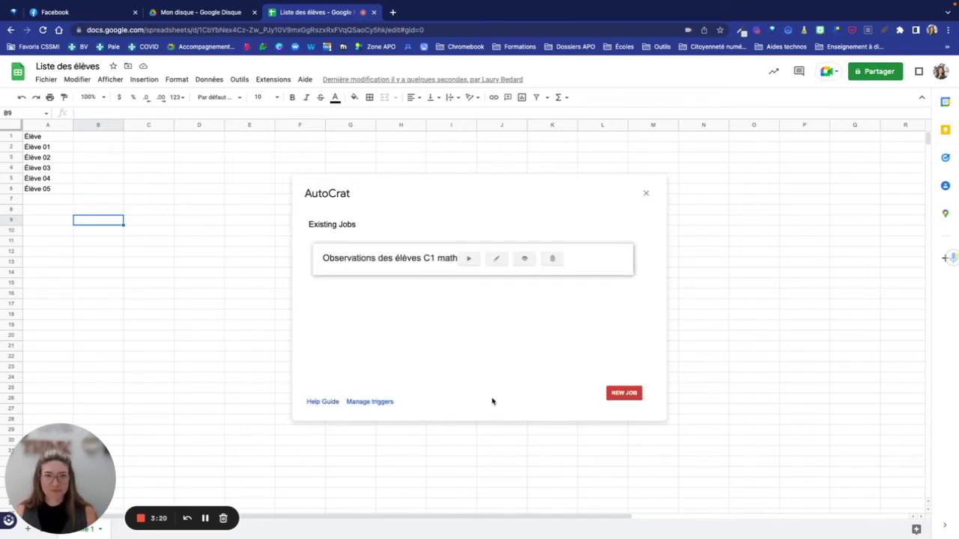
- Run the "Observations des élèves C1 math" job and close AutoCrat once the merge is done
left_click(468, 260)
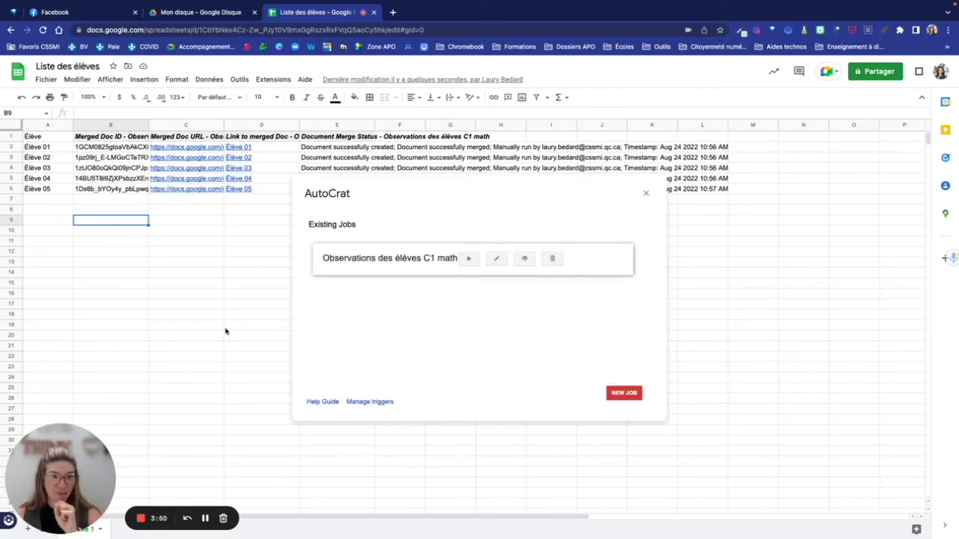
left_click(646, 195)
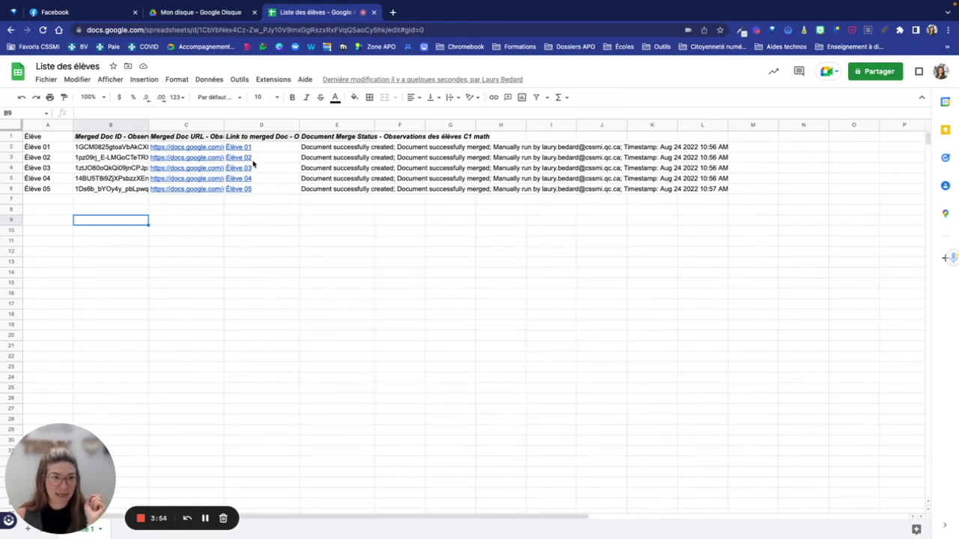
- Preview the merged document link for Élève 01, and open the Élève 01 document from the observations folder in Google Drive
left_click(230, 146)
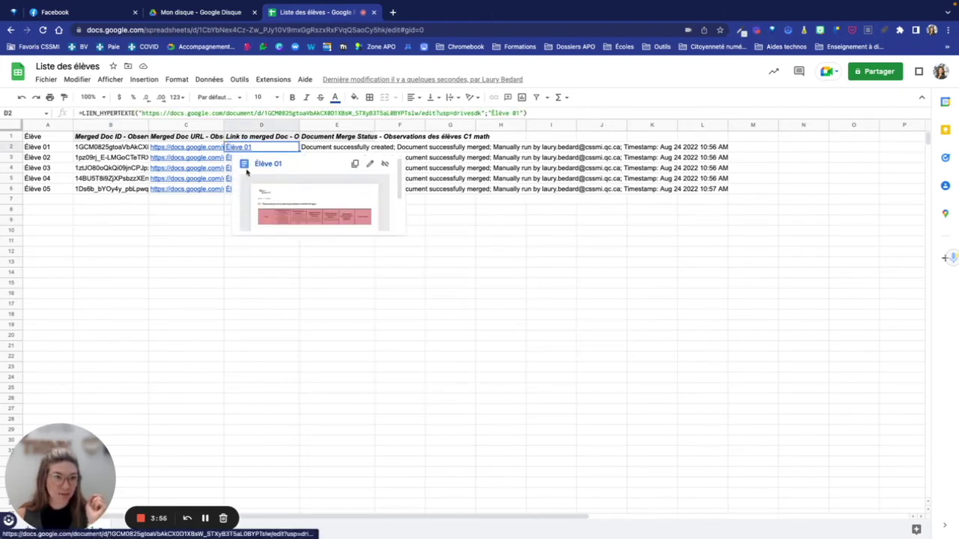
left_click(222, 276)
mouse_move(242, 161)
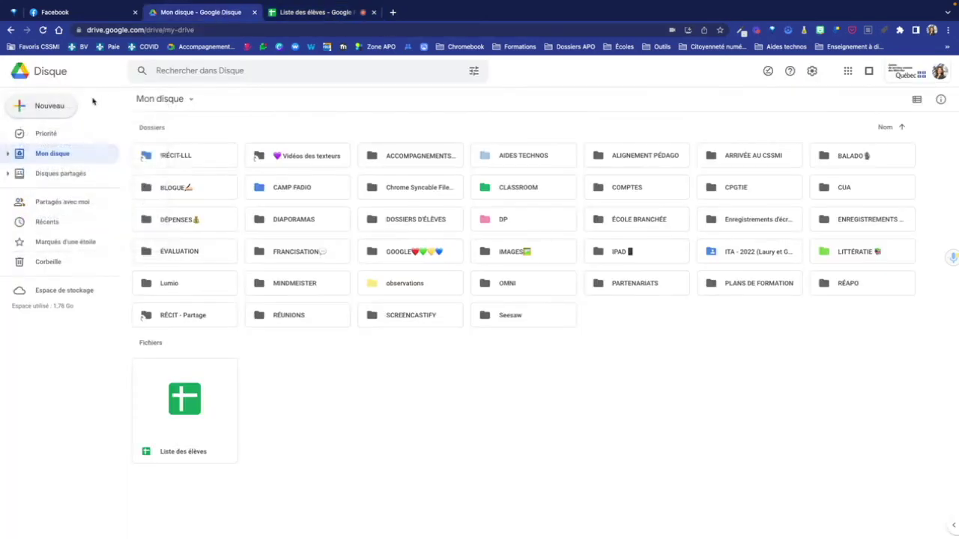
left_click(416, 286)
double_click(416, 287)
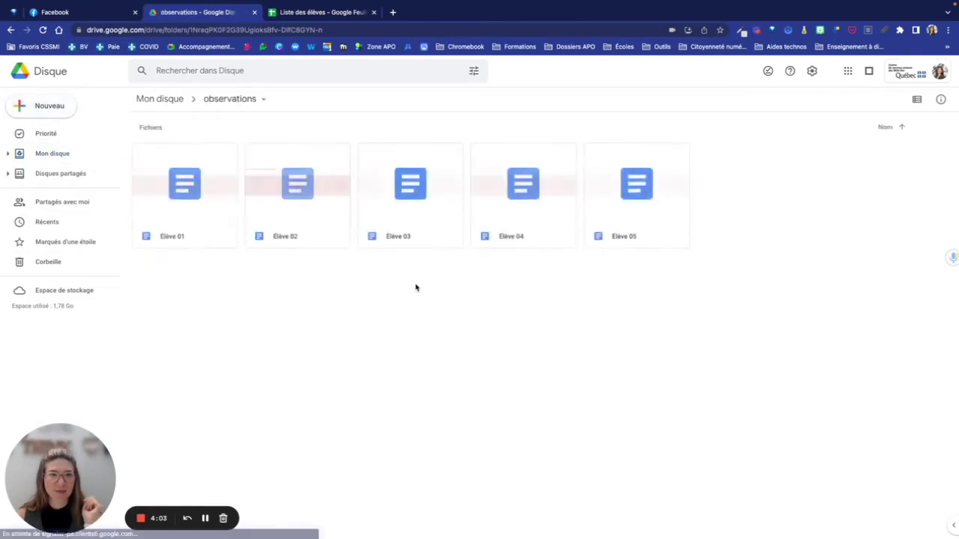
double_click(208, 226)
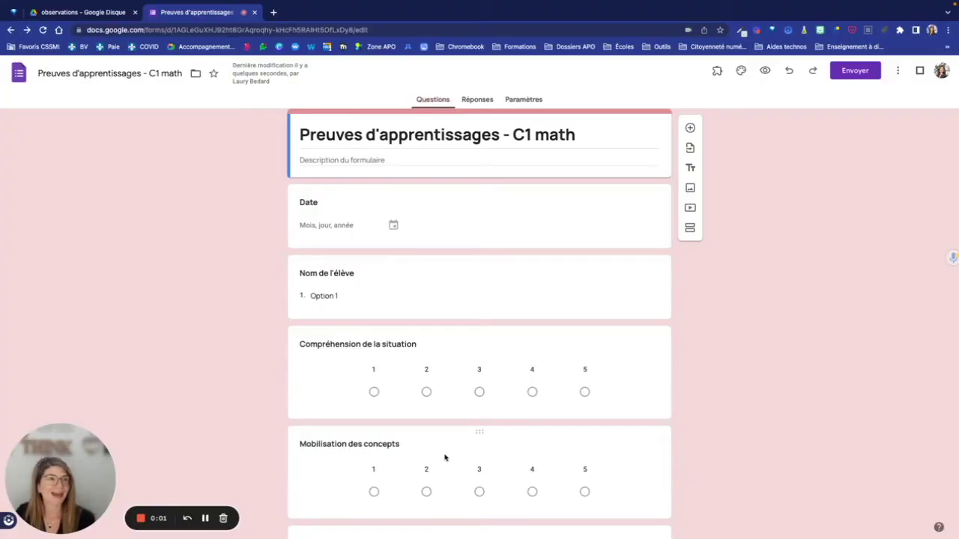
- Check the observations folder in Google Drive, and open the docAppender add-on in the Preuves d'apprentissages - C1 math form
left_click(98, 12)
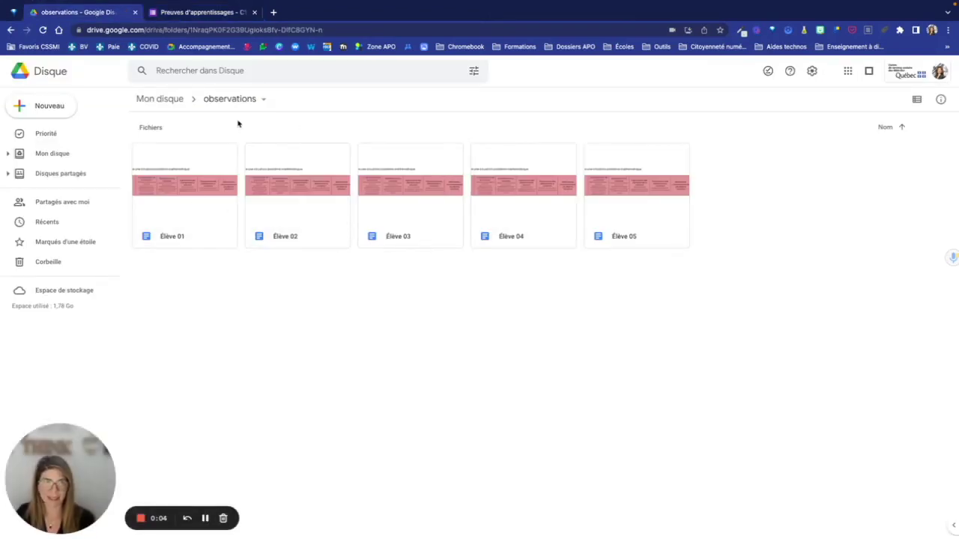
left_click(213, 15)
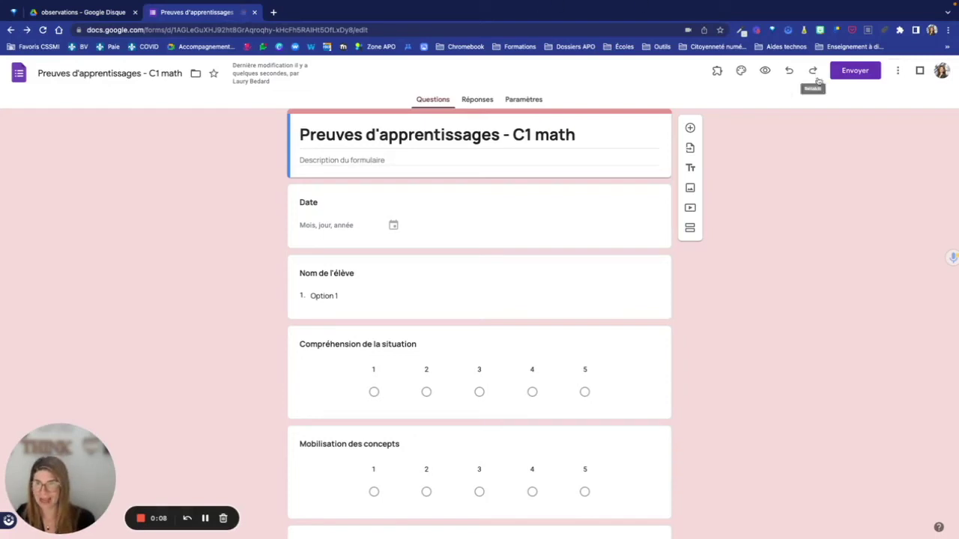
left_click(900, 71)
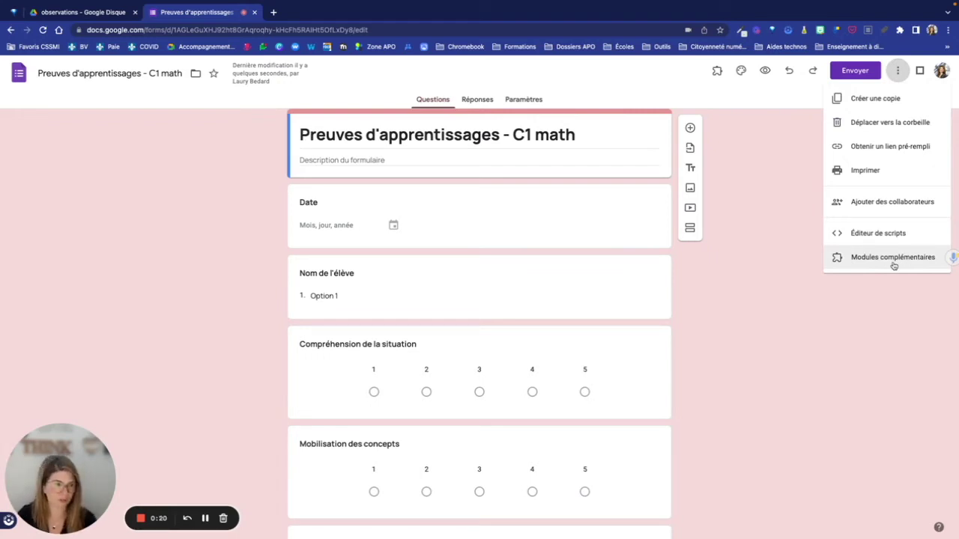
left_click(717, 73)
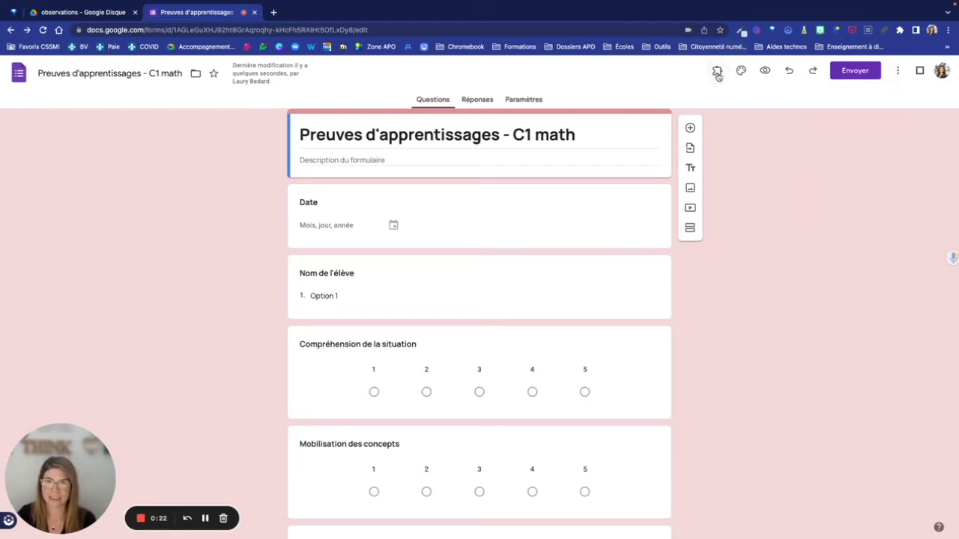
left_click(717, 72)
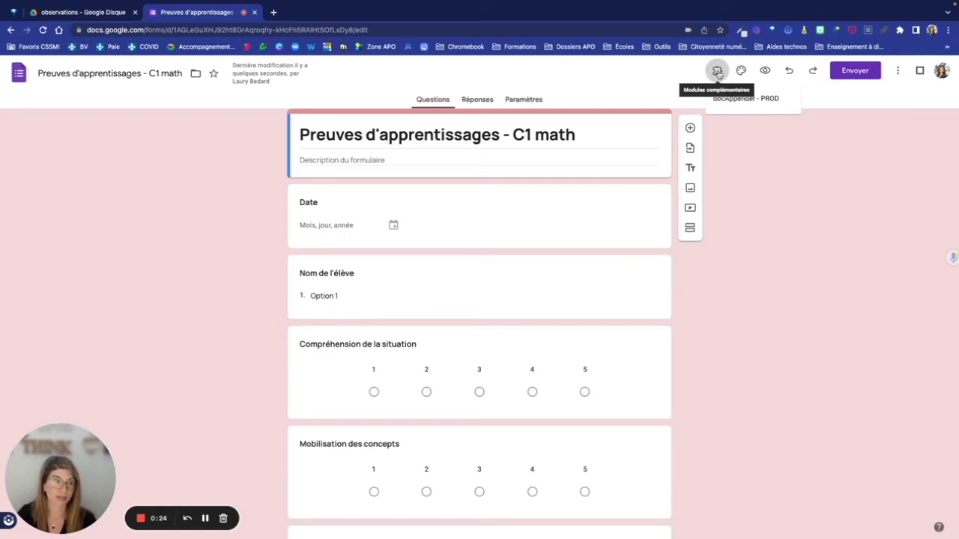
left_click(737, 99)
left_click(450, 117)
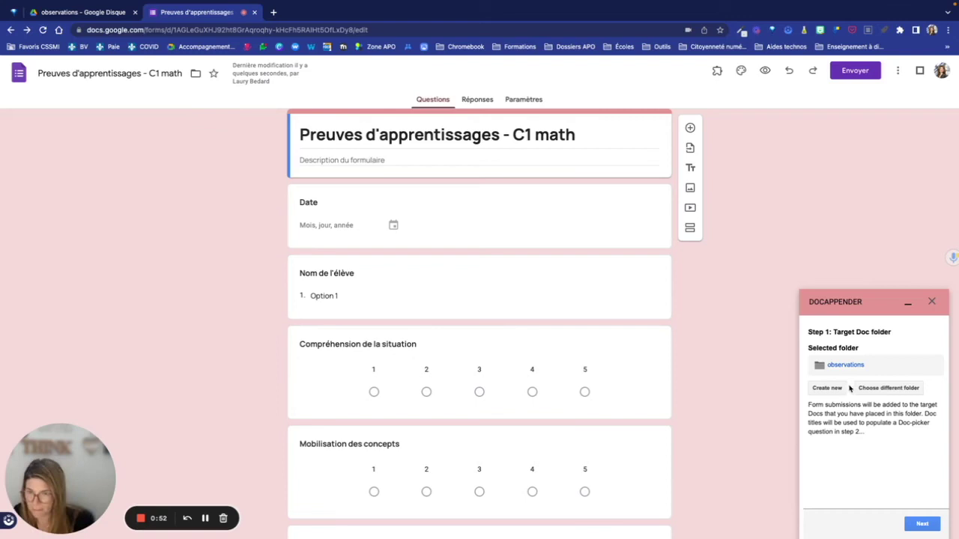
- Choose the observations folder as docAppender's target Doc folder, found by searching for "observations", and continue to the doc-picker question
left_click(890, 388)
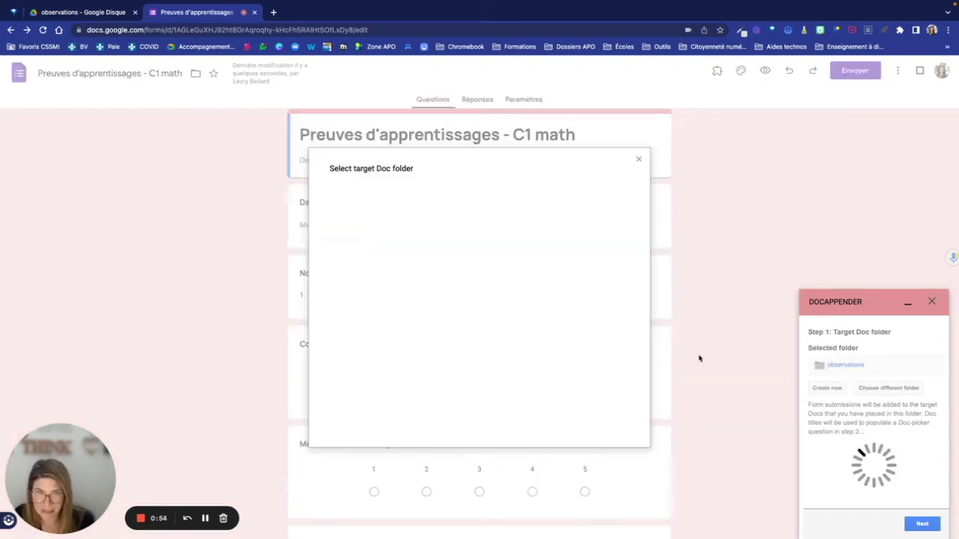
left_click(408, 216)
type("observations")
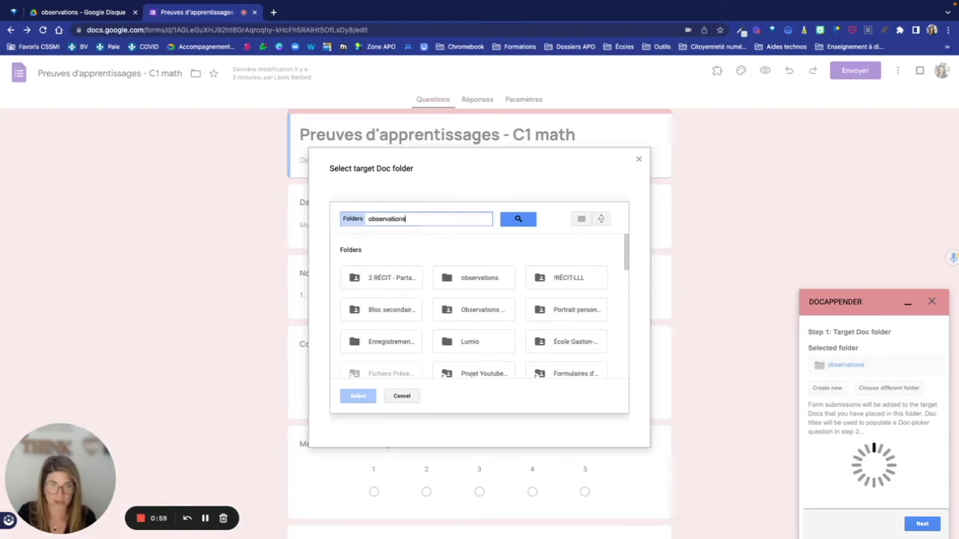
key("Return")
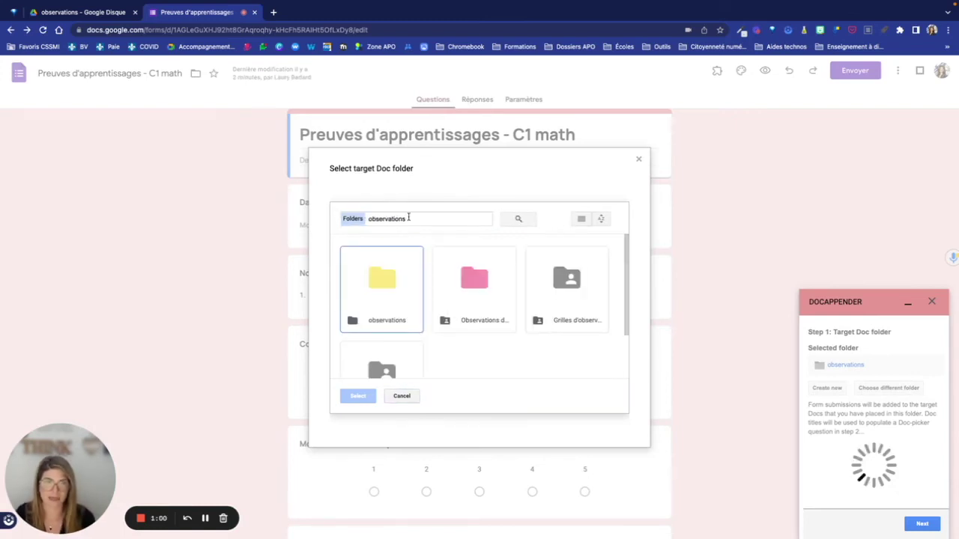
double_click(374, 317)
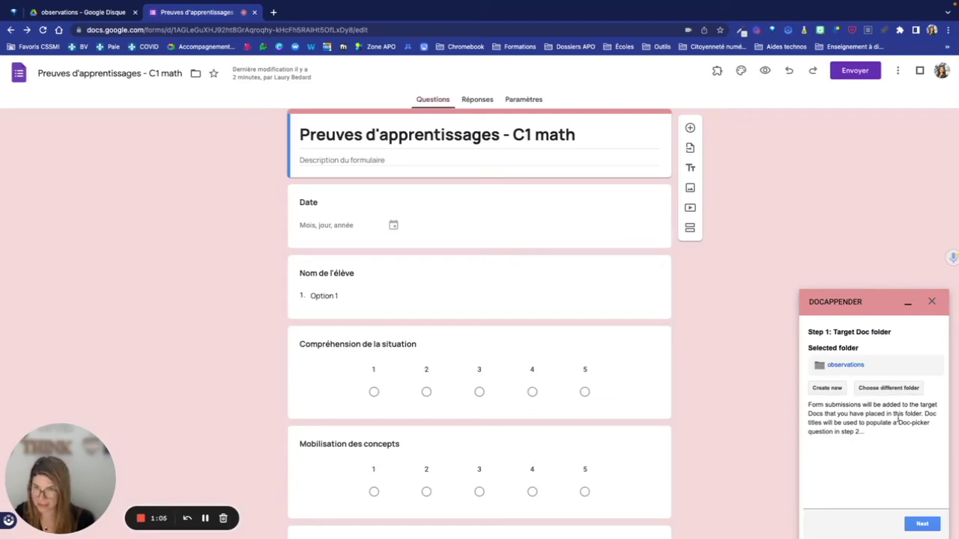
left_click(922, 524)
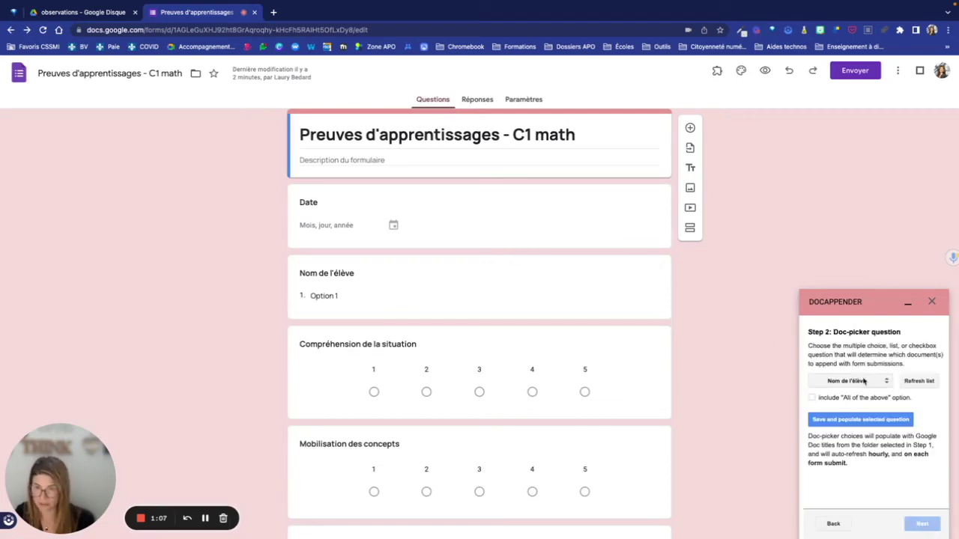
- Save and populate Nom de l'élève as the doc-picker question, and continue to the form values
left_click(864, 381)
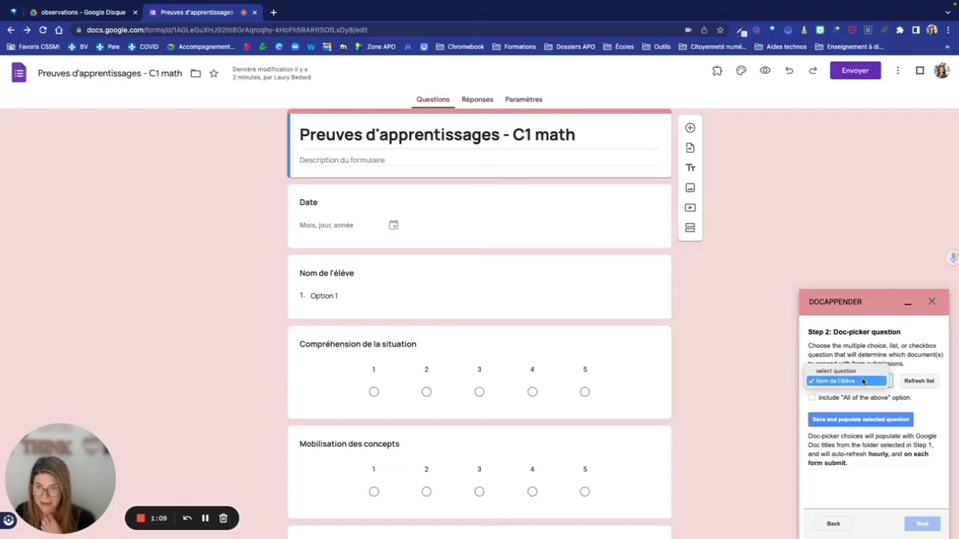
left_click(854, 382)
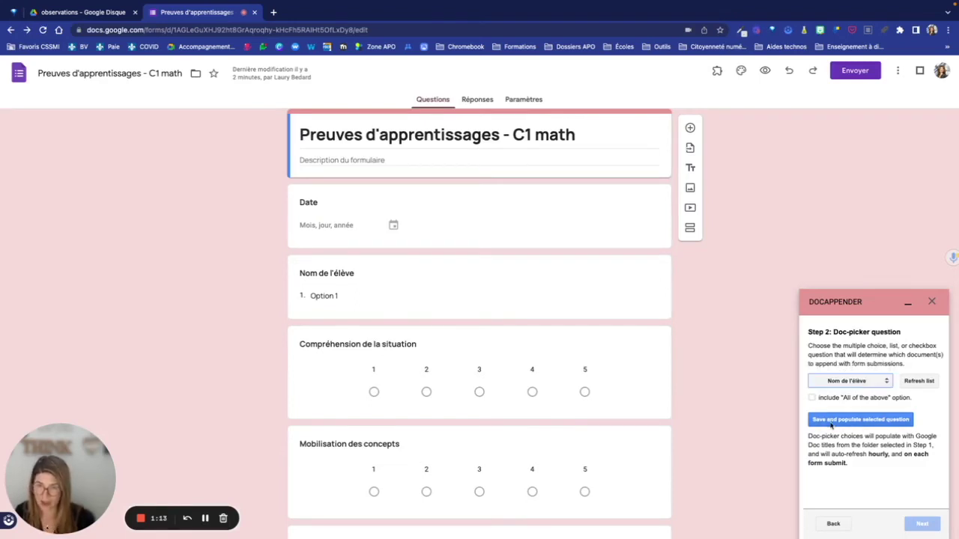
left_click(878, 421)
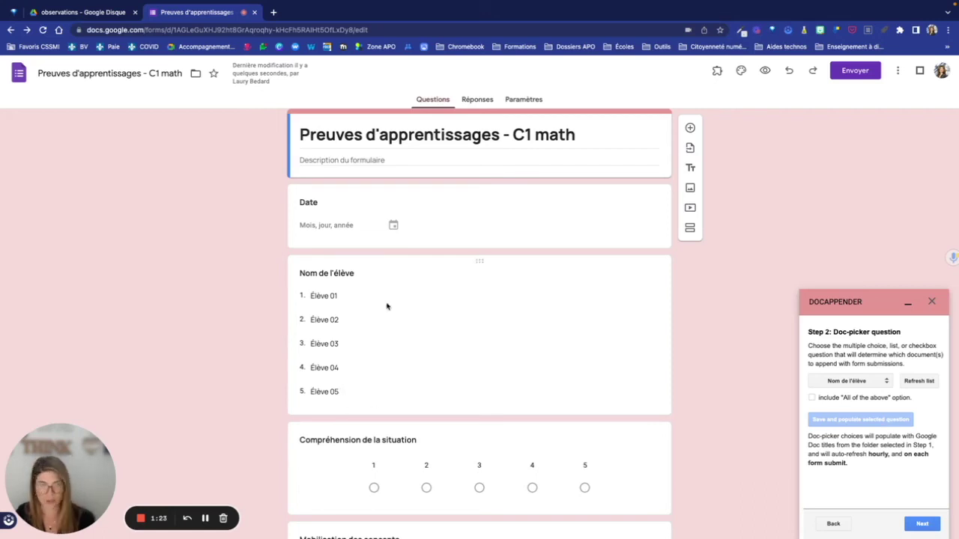
left_click(927, 526)
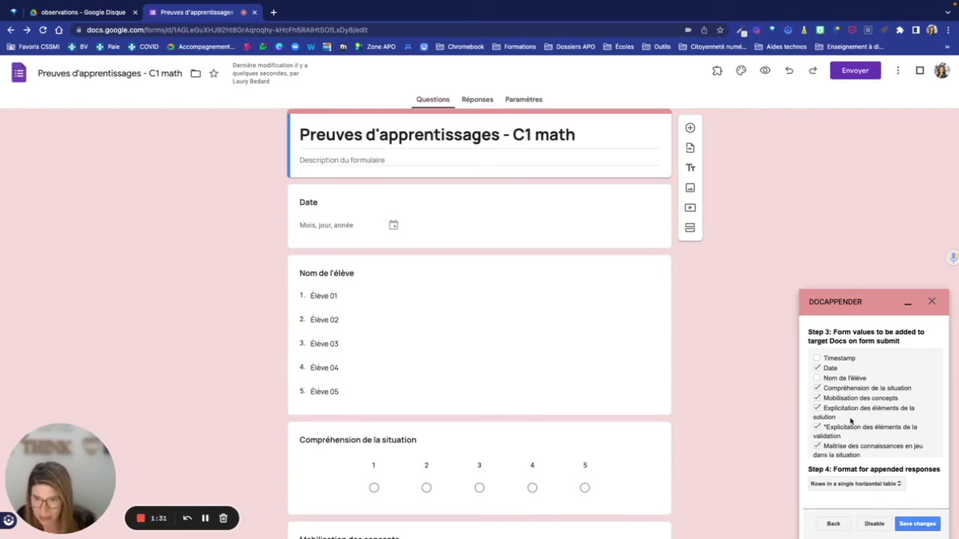
- Compare the form values selected for appending with the table columns in the Élève 01 document, and return to the form
scroll(850, 422, "down", 1)
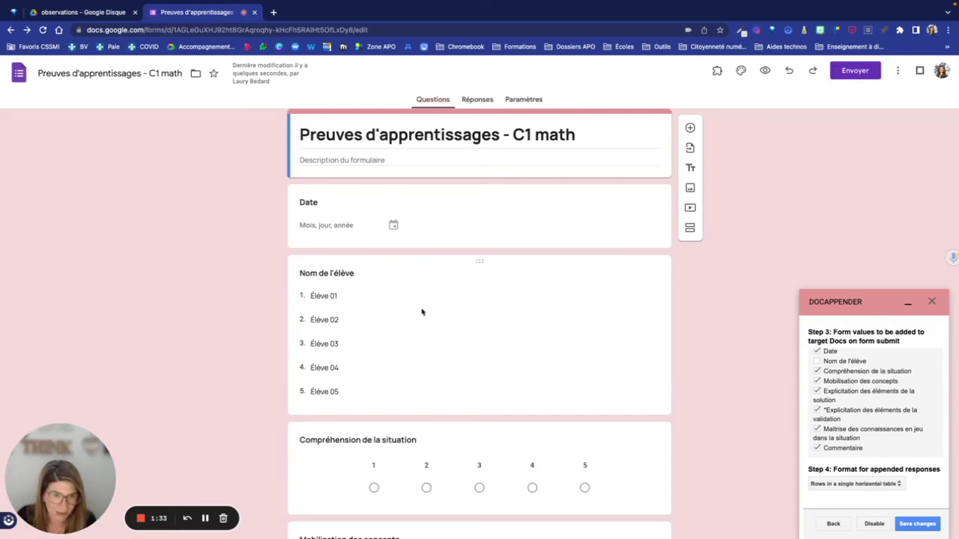
scroll(436, 303, "down", 3)
scroll(437, 302, "up", 5)
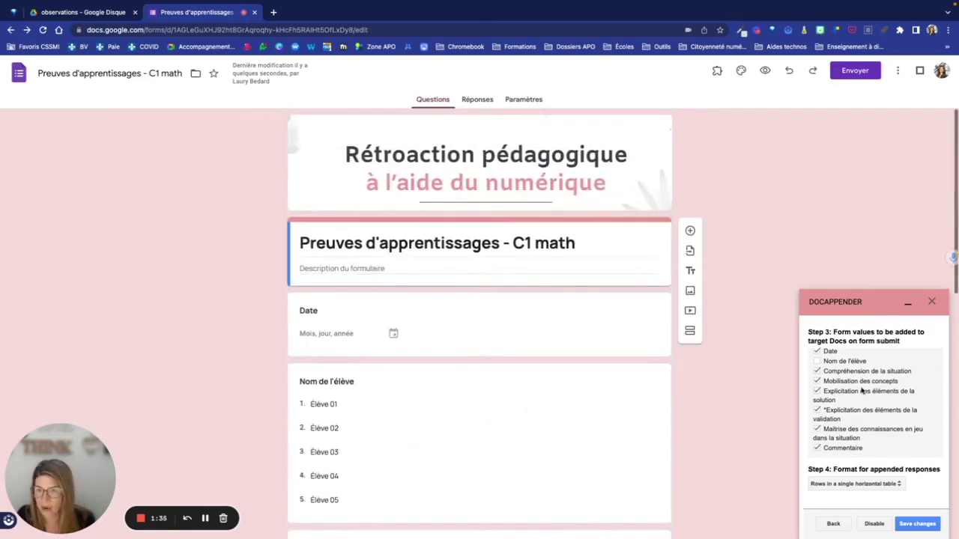
scroll(861, 396, "up", 1)
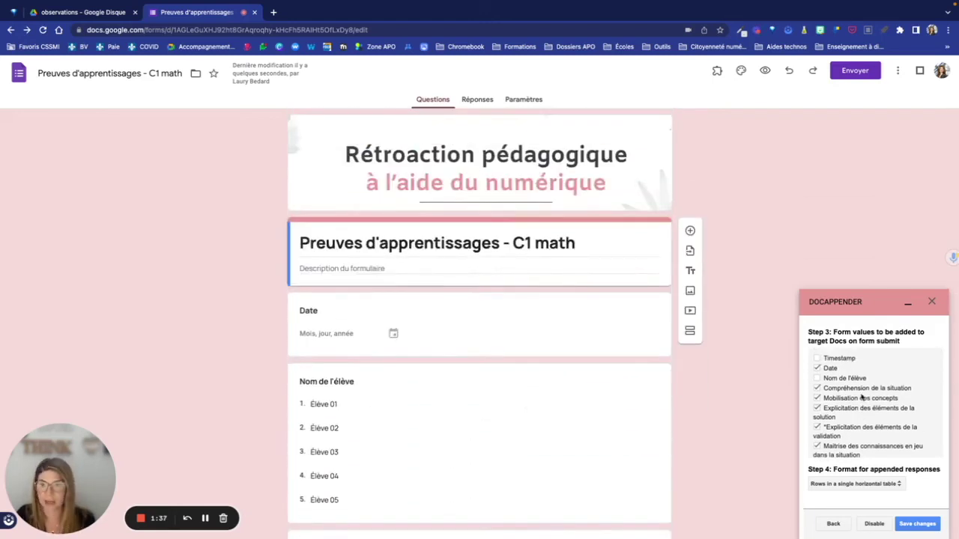
left_click(81, 12)
double_click(203, 220)
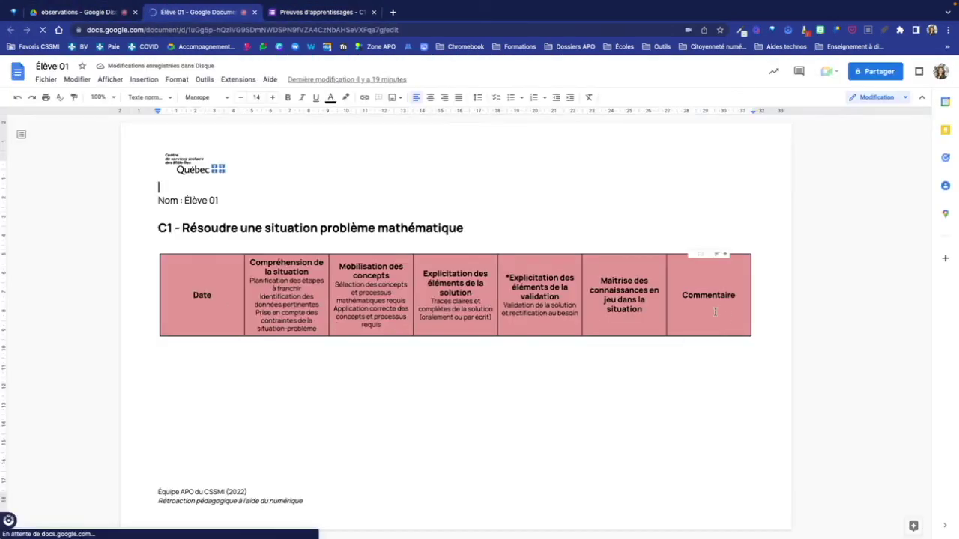
left_click(336, 12)
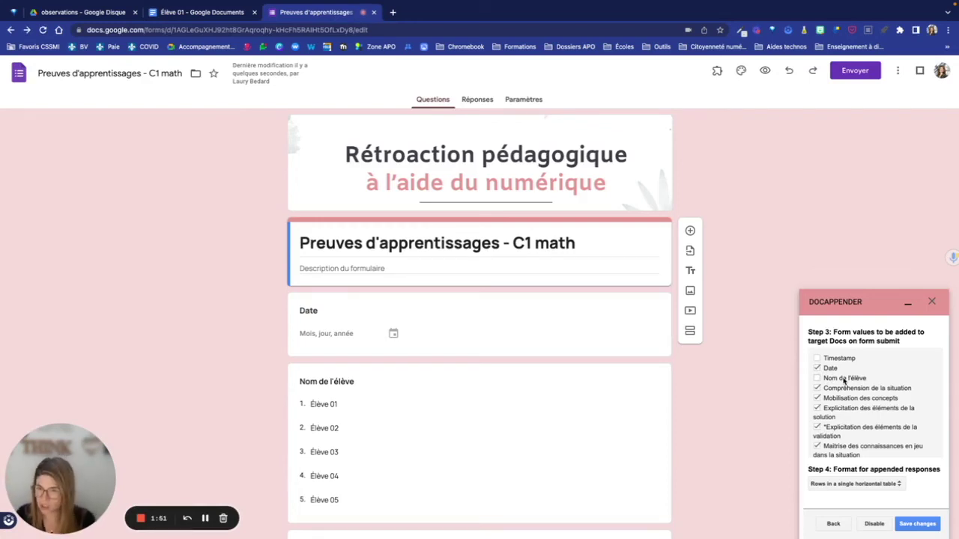
- Keep "Rows in a single horizontal table" as the format for appended responses and save the docAppender changes
scroll(844, 394, "down", 1)
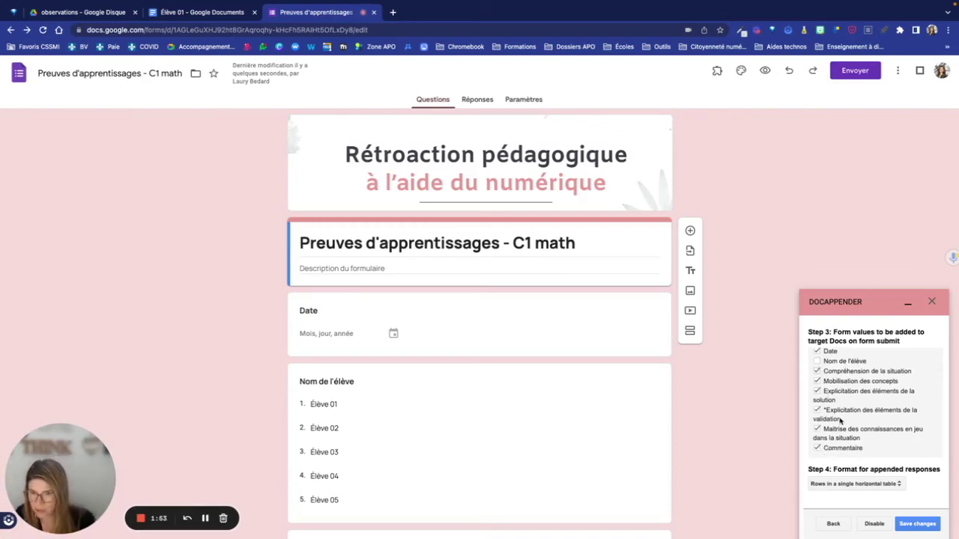
scroll(875, 448, "down", 1)
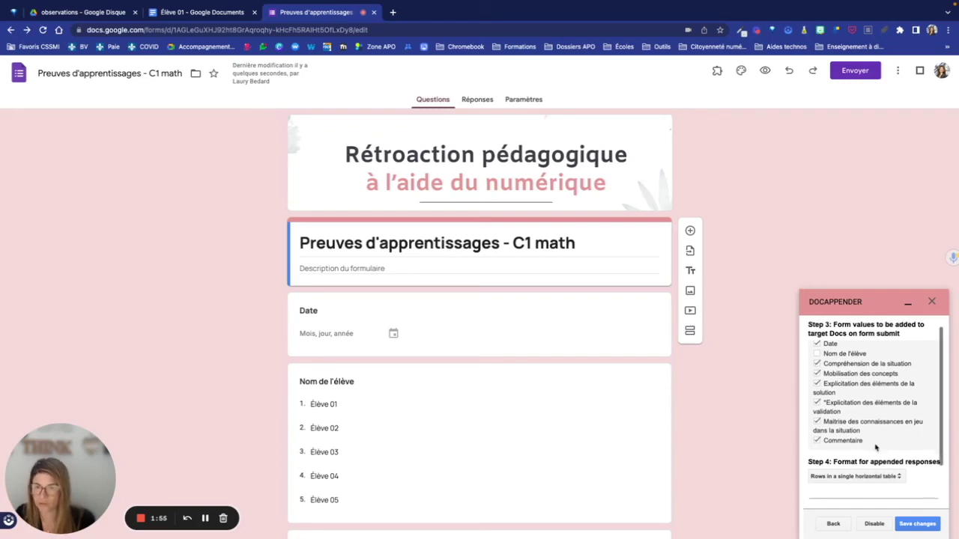
scroll(875, 447, "down", 1)
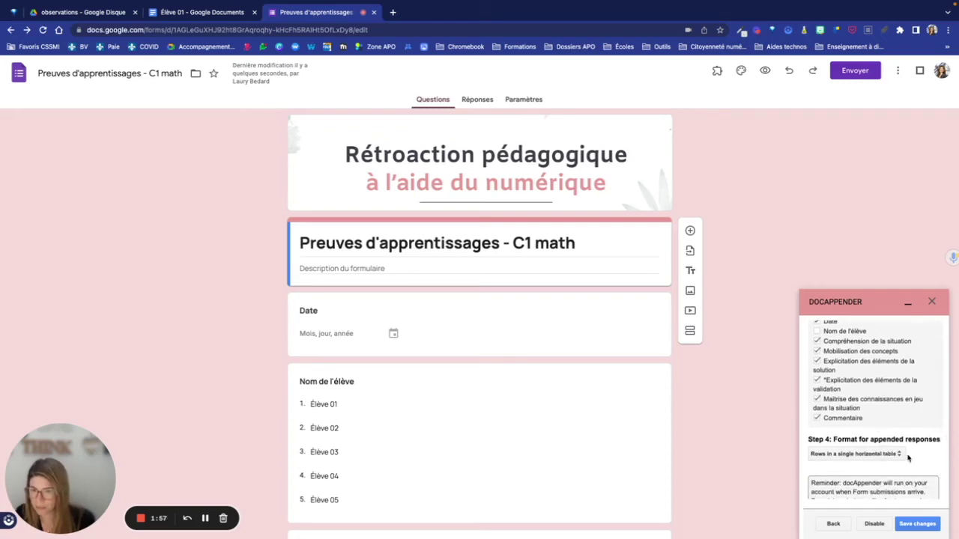
scroll(876, 447, "down", 1)
left_click(878, 436)
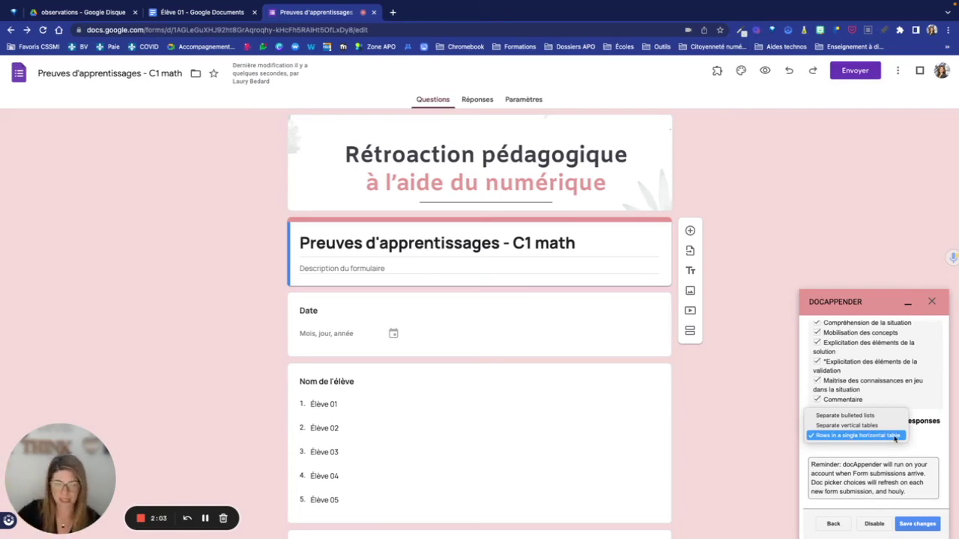
left_click(924, 443)
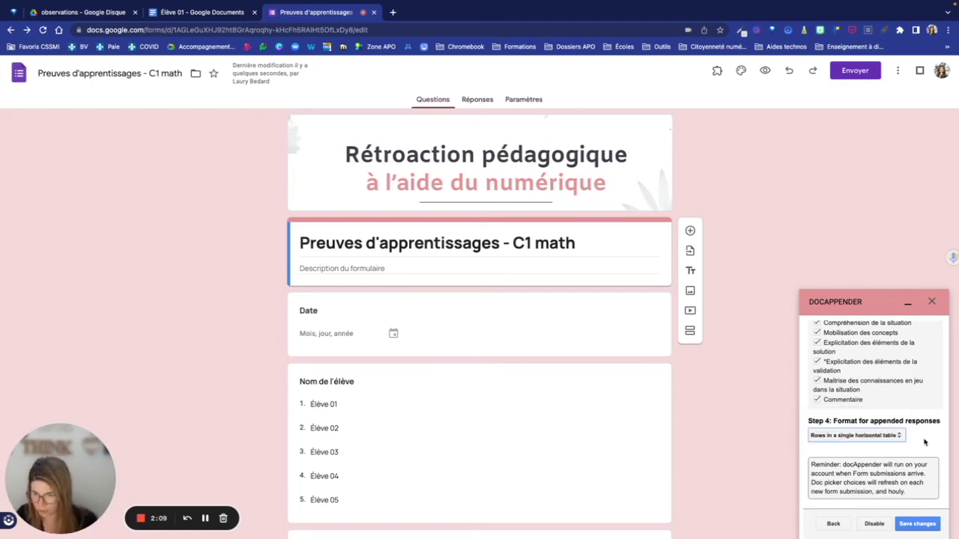
left_click(918, 524)
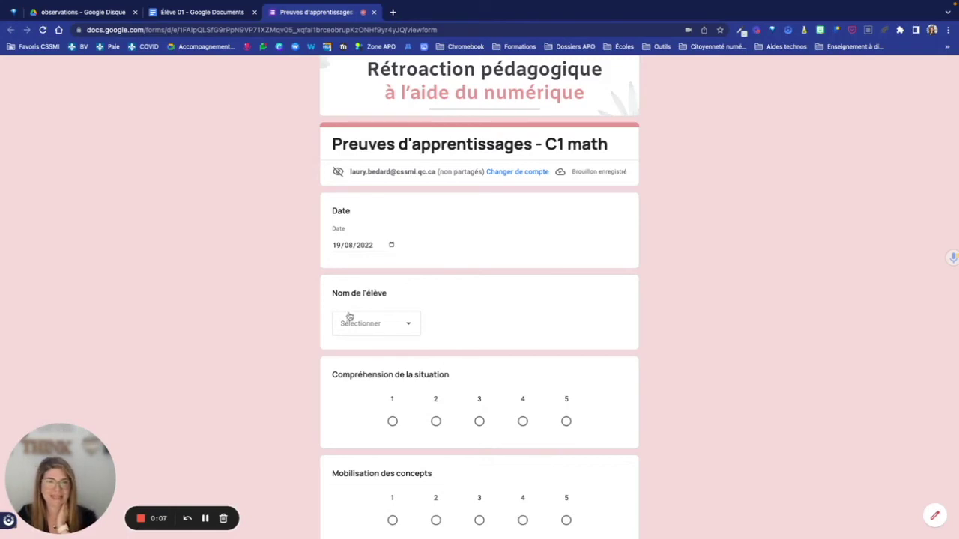
- Set the response date to 19/08/2022 and select Élève 01 as the Nom de l'élève
left_click(390, 245)
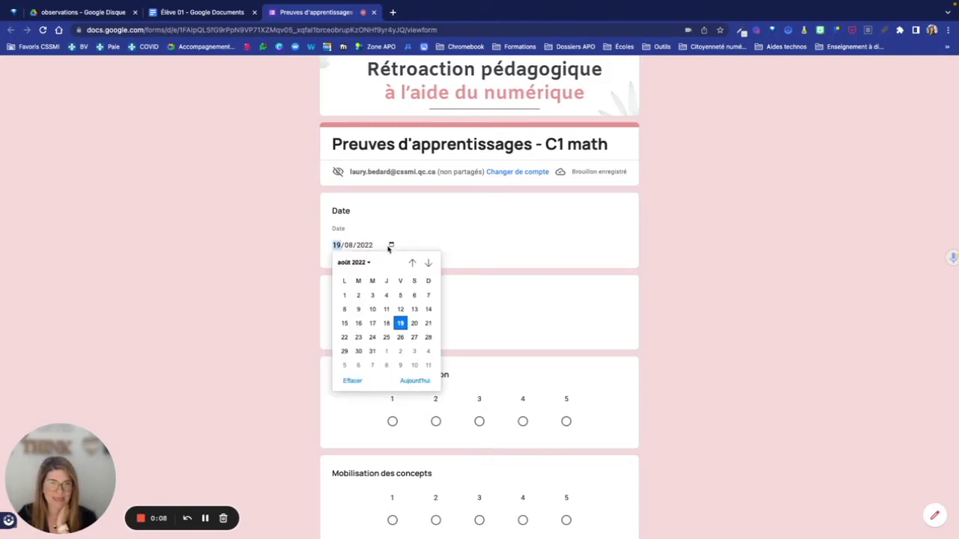
left_click(400, 323)
left_click(400, 324)
left_click(370, 357)
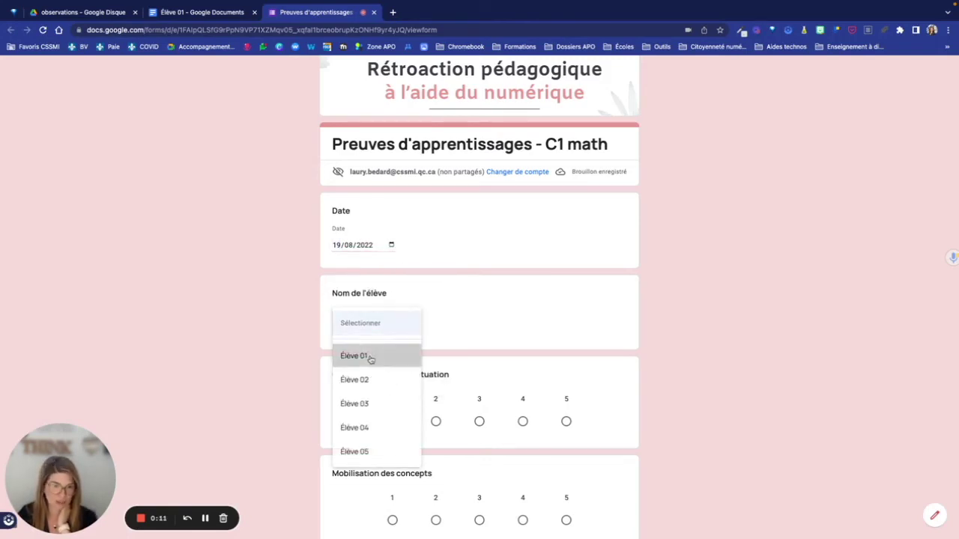
scroll(475, 370, "down", 3)
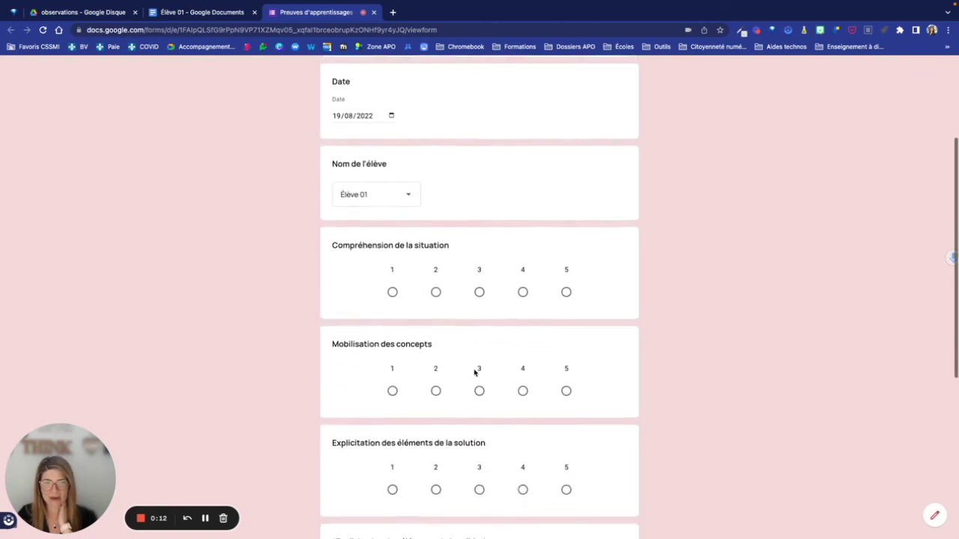
- Rate Compréhension de la situation 3, Mobilisation des concepts 4, Explicitation des éléments de la solution 4 and Explicitation des éléments de la validation 3
left_click(480, 282)
left_click(522, 399)
scroll(517, 382, "down", 3)
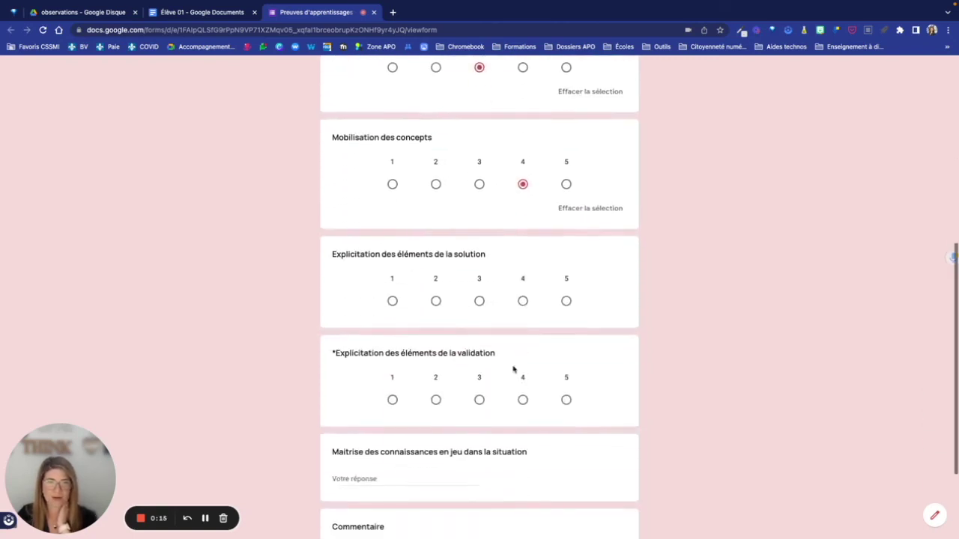
left_click(522, 301)
scroll(526, 310, "down", 1)
left_click(483, 327)
- Enter "llllll" for Maitrise des connaissances and "Beau commentaire!!!" as the Commentaire, and submit the form
scroll(484, 327, "down", 2)
left_click(390, 351)
type("llllll")
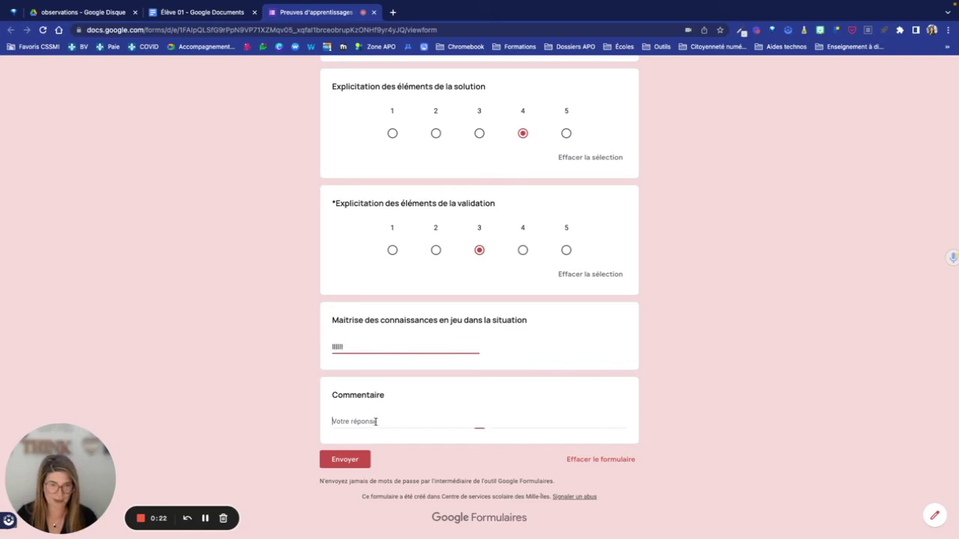
left_click(376, 421)
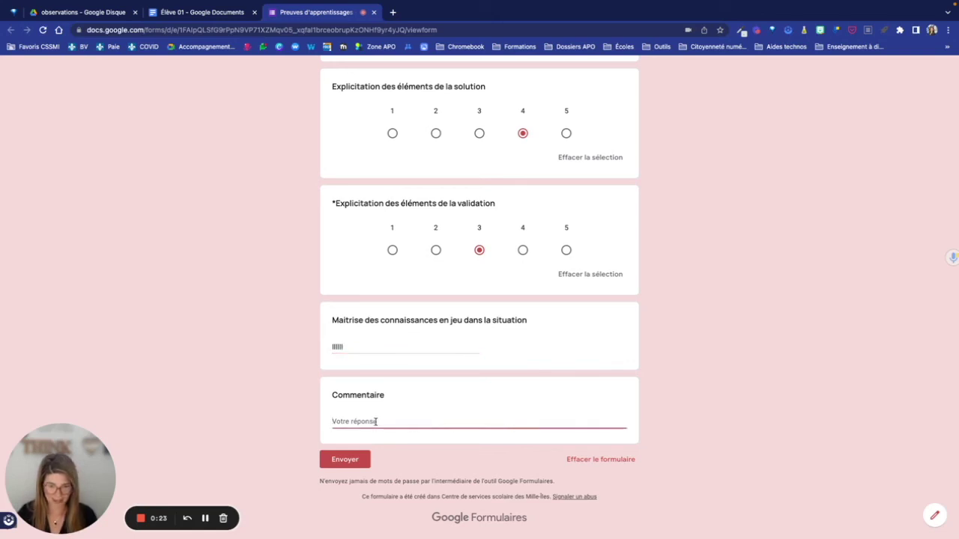
type("Beau")
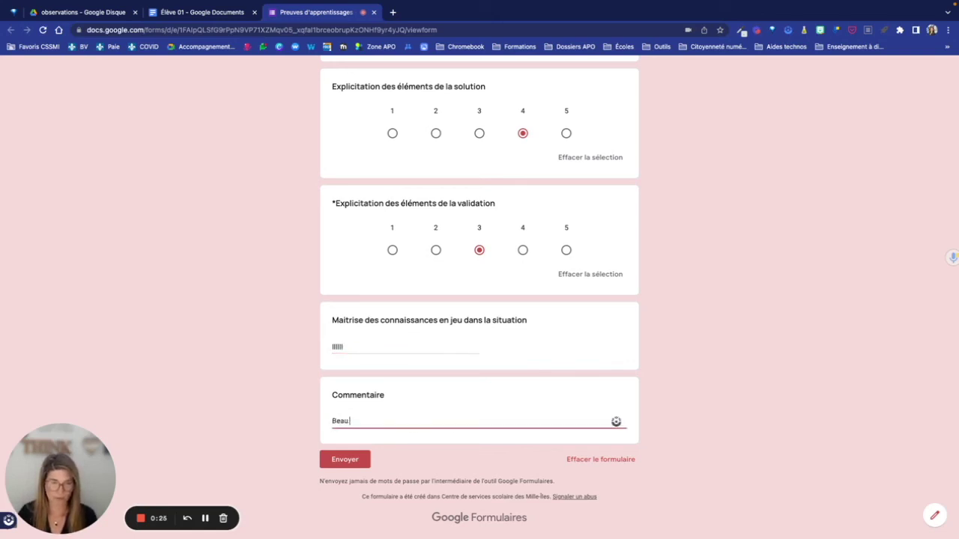
type(" commentaire")
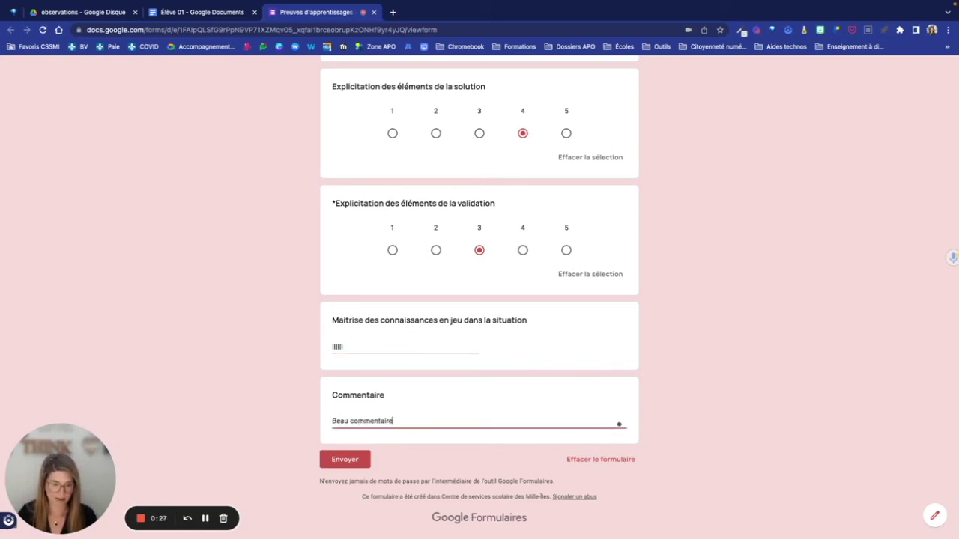
type("!!!")
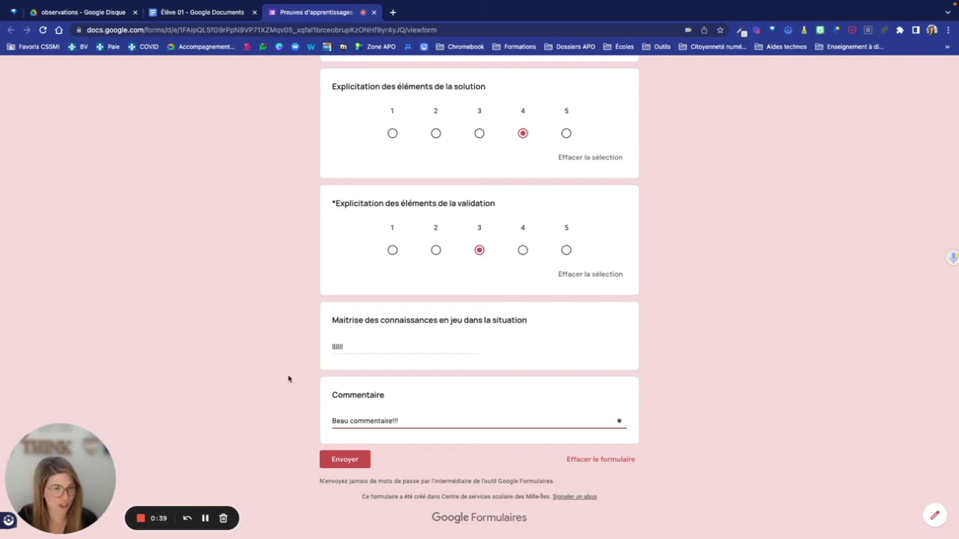
left_click(355, 464)
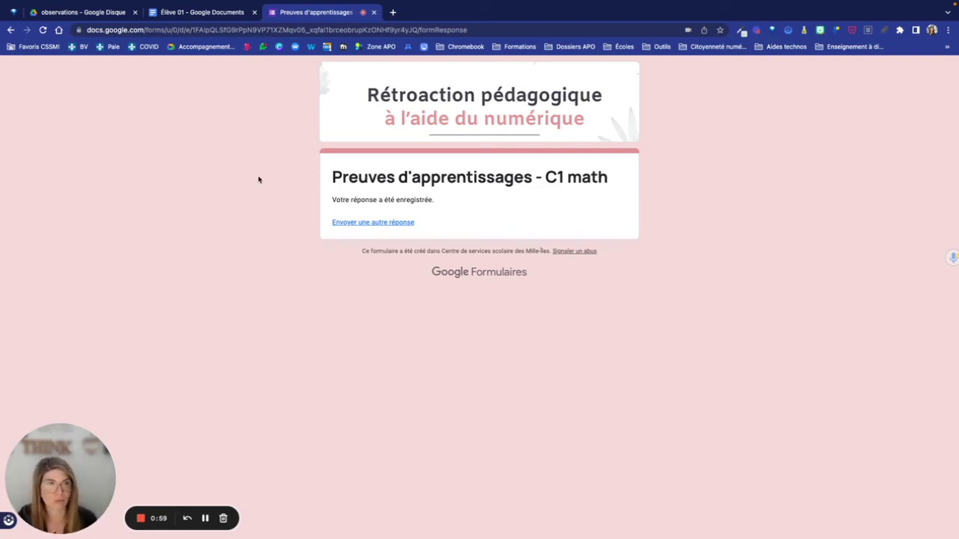
- Close the earlier Élève 01 document, refresh the observations folder in Google Drive and reopen Élève 01
left_click(118, 13)
left_click(254, 12)
left_click(43, 30)
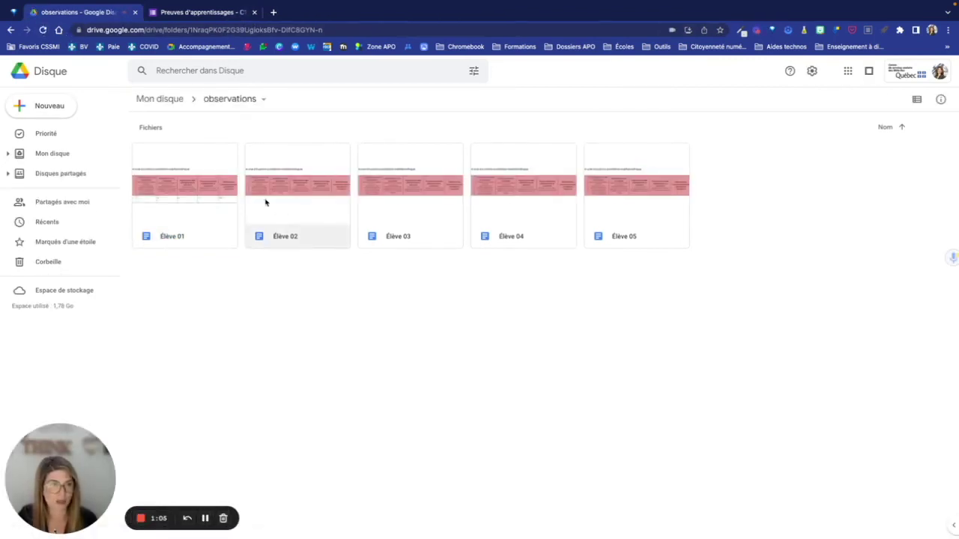
double_click(197, 237)
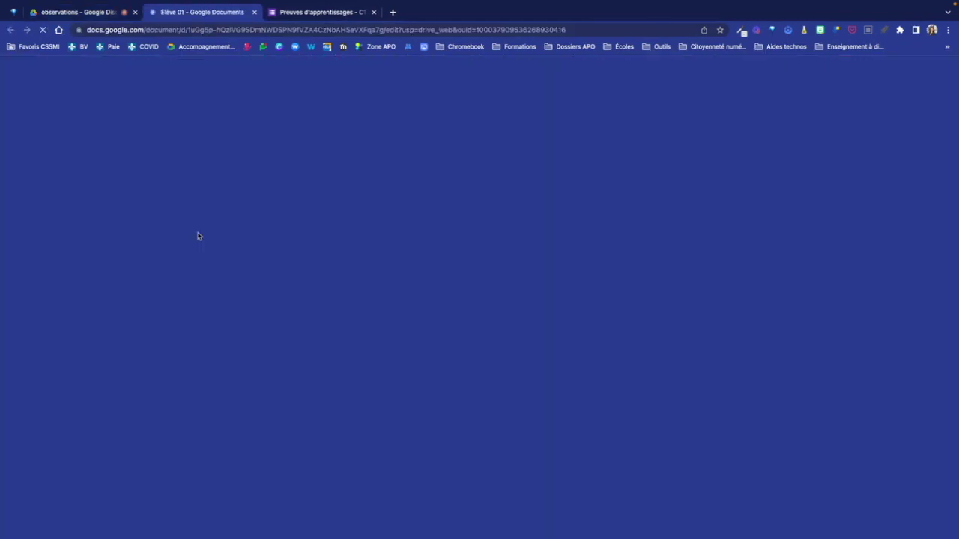